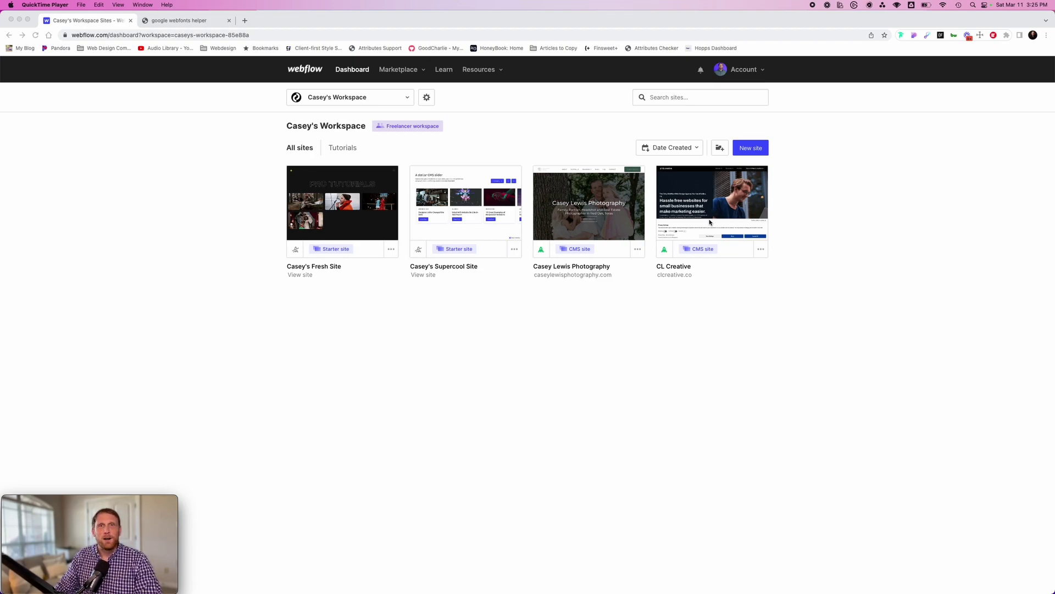
# Open the CL Creative site's settings from its options menu.
pyautogui.click(762, 251)
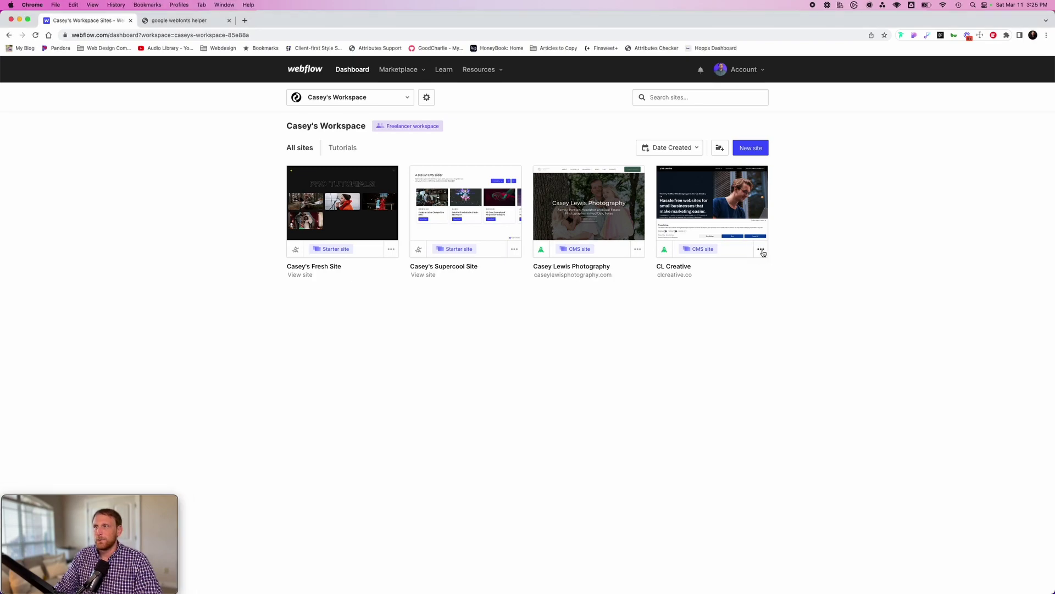
pyautogui.click(762, 251)
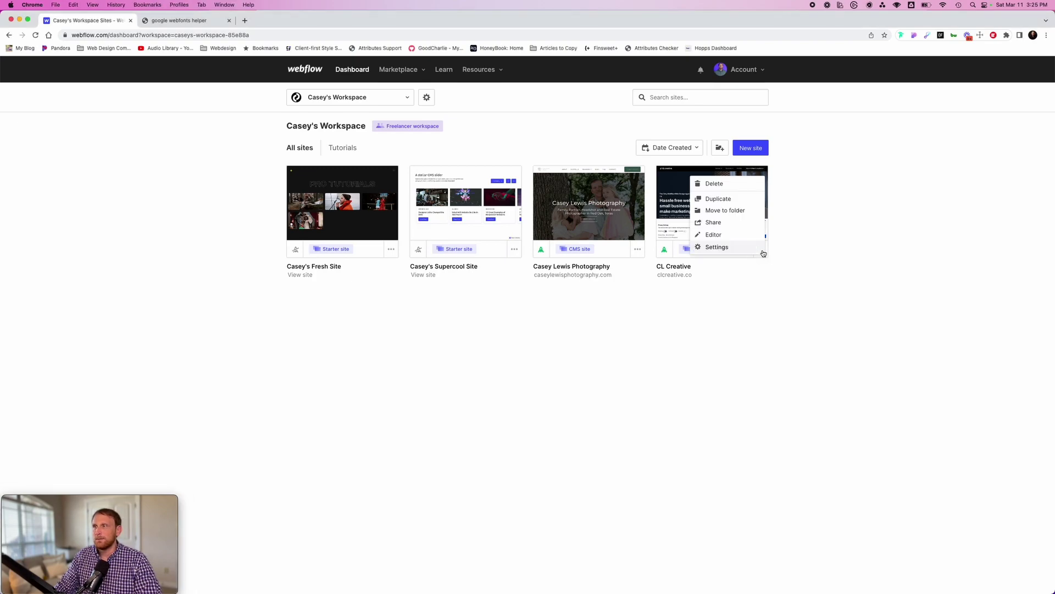
pyautogui.click(717, 247)
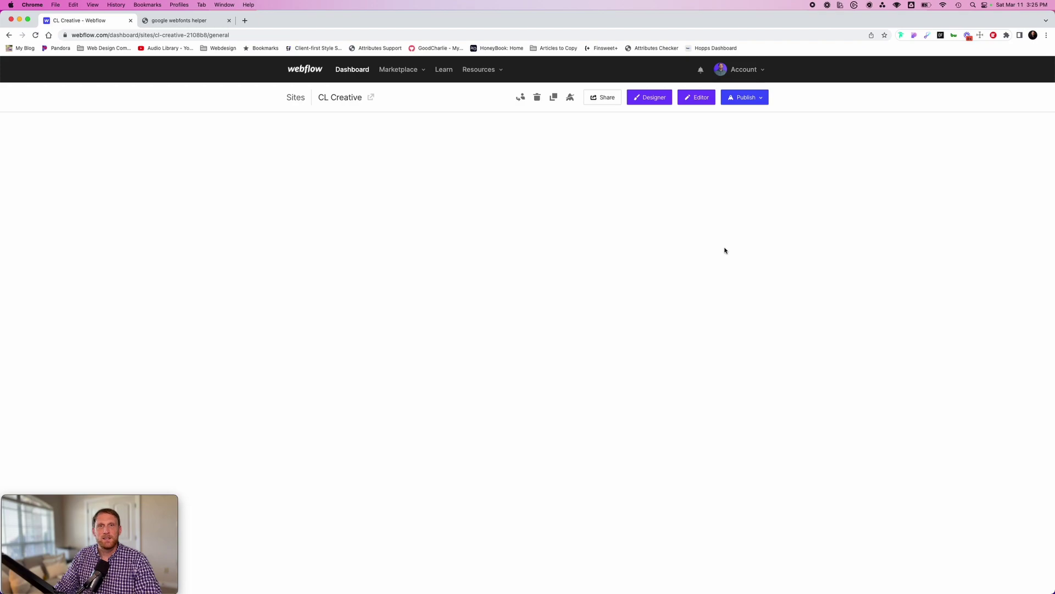
# Open CL Creative in the Designer and go to its Project Settings.
pyautogui.click(652, 99)
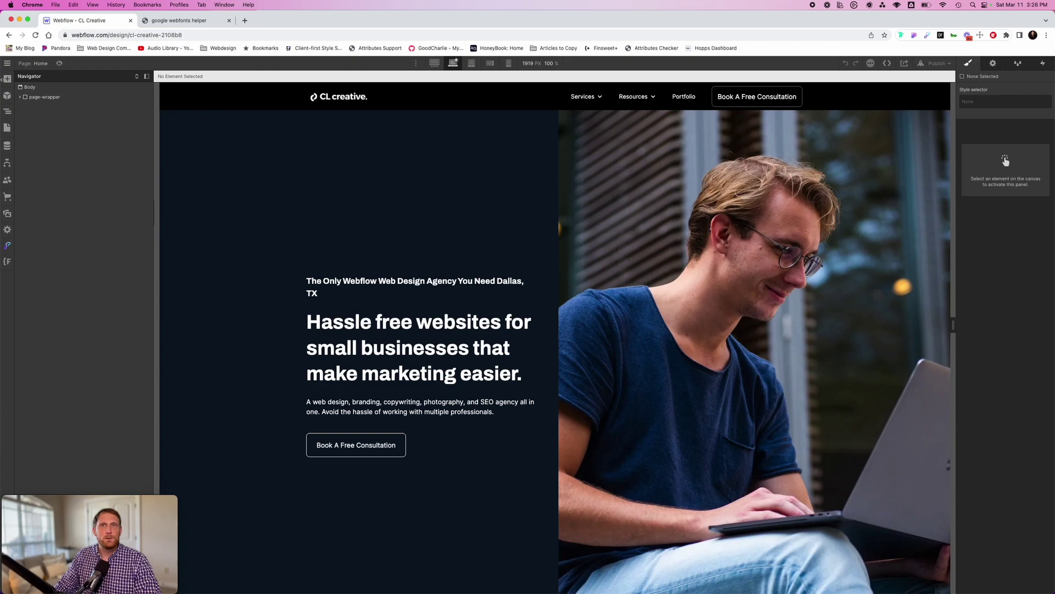
pyautogui.click(8, 64)
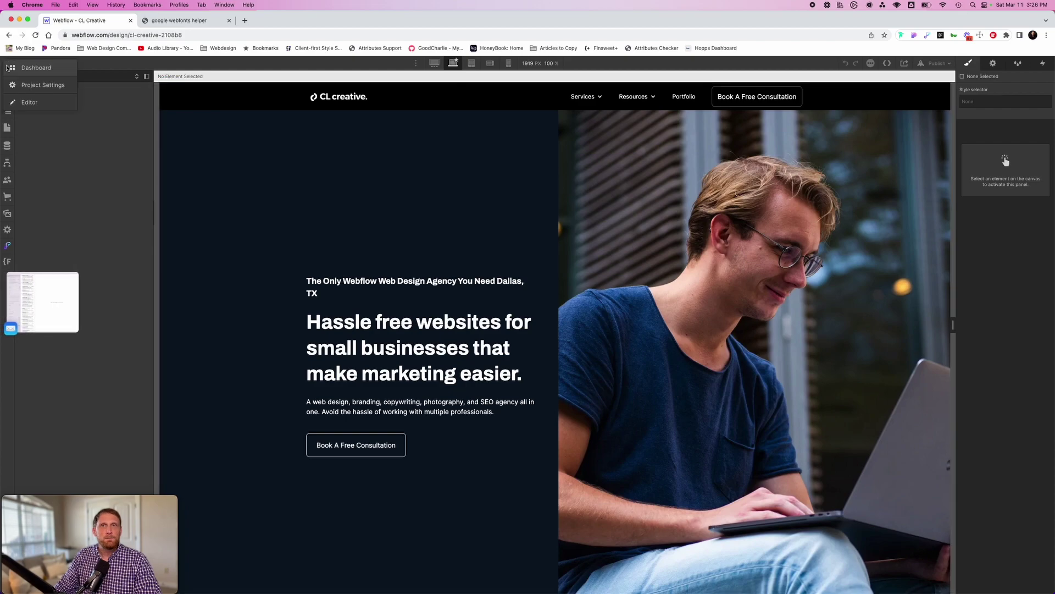
pyautogui.click(43, 85)
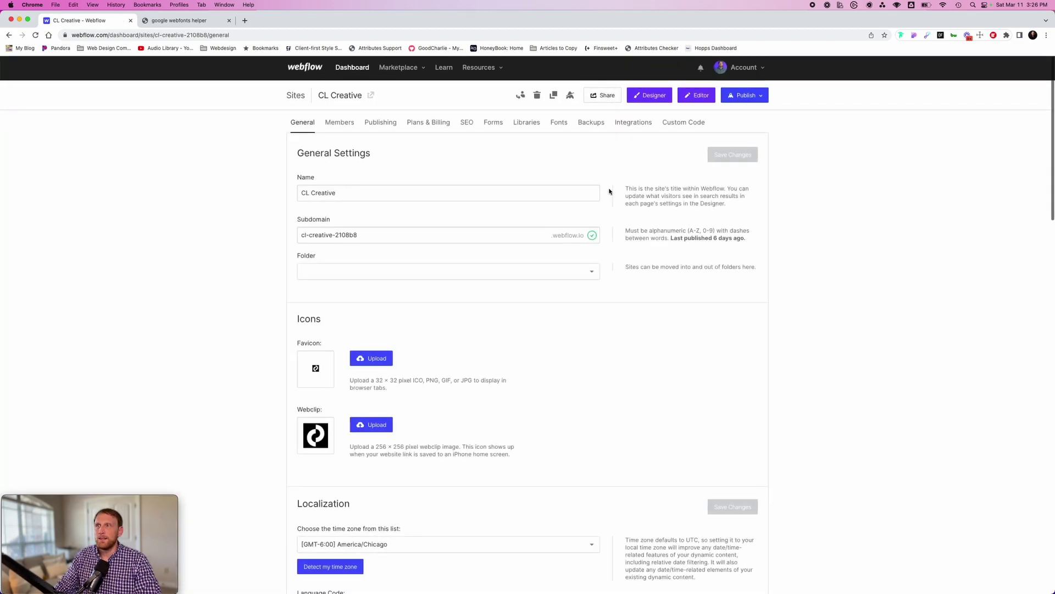
# Switch to the Fonts settings and review the installed Archivo and Inter fonts.
pyautogui.click(559, 126)
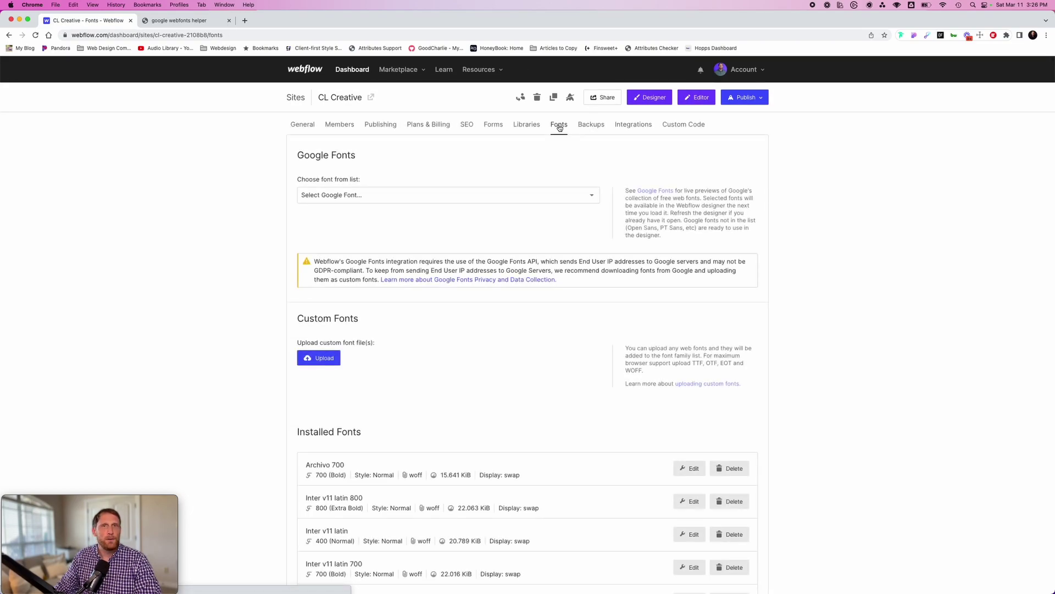
pyautogui.scroll(-5, 620, 373)
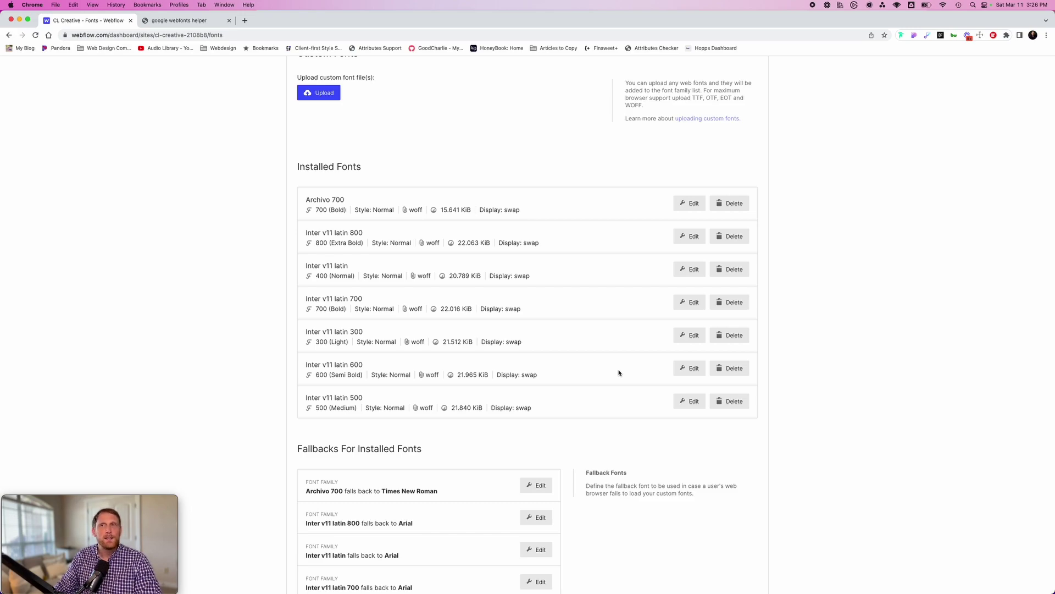
pyautogui.scroll(5, 618, 374)
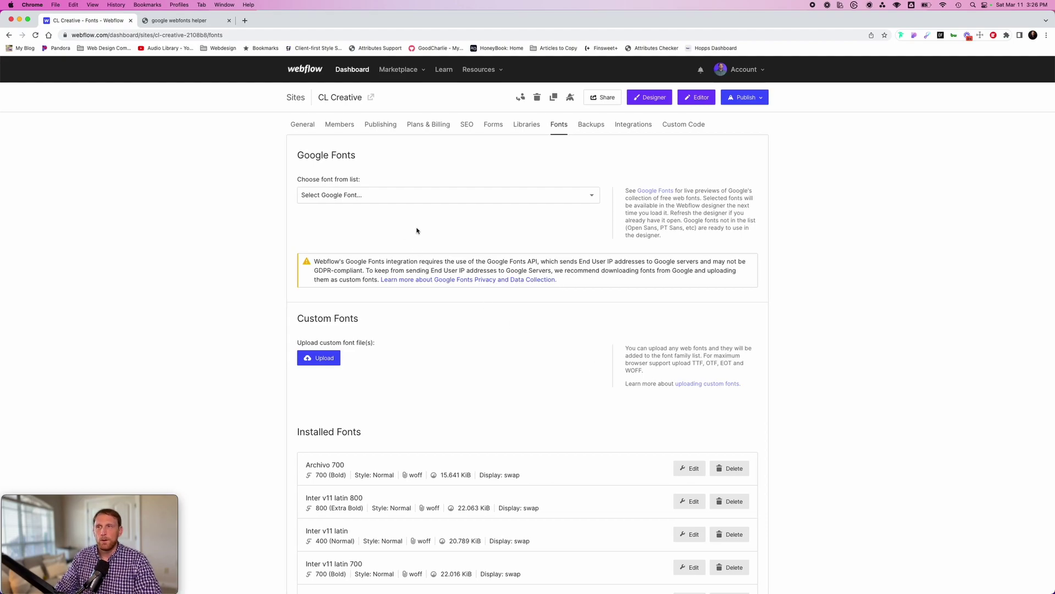
# Add Aleo regular as a Google Font, then delete it again.
pyautogui.click(585, 200)
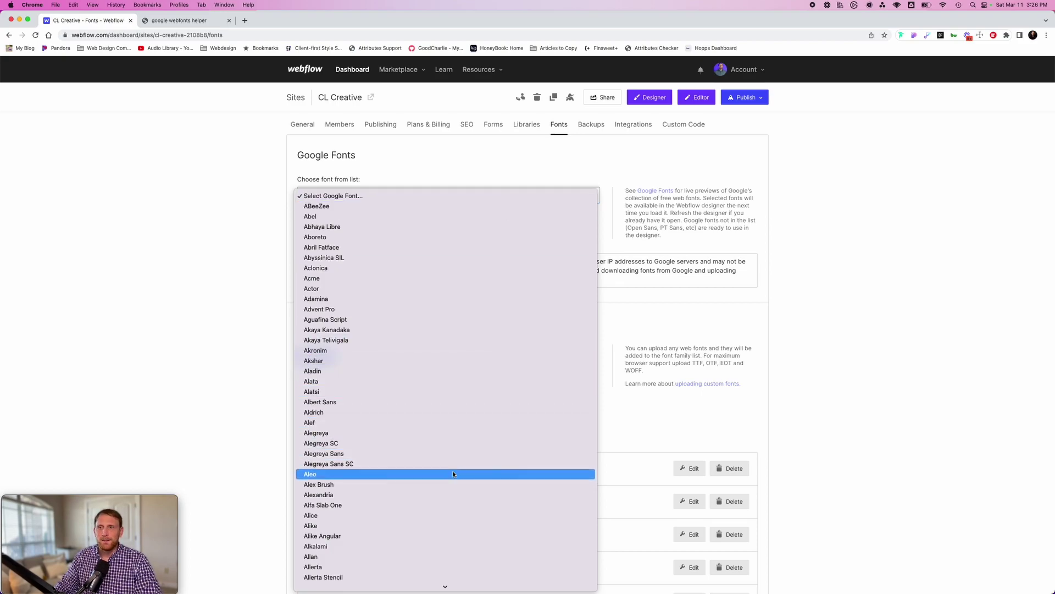
pyautogui.click(453, 471)
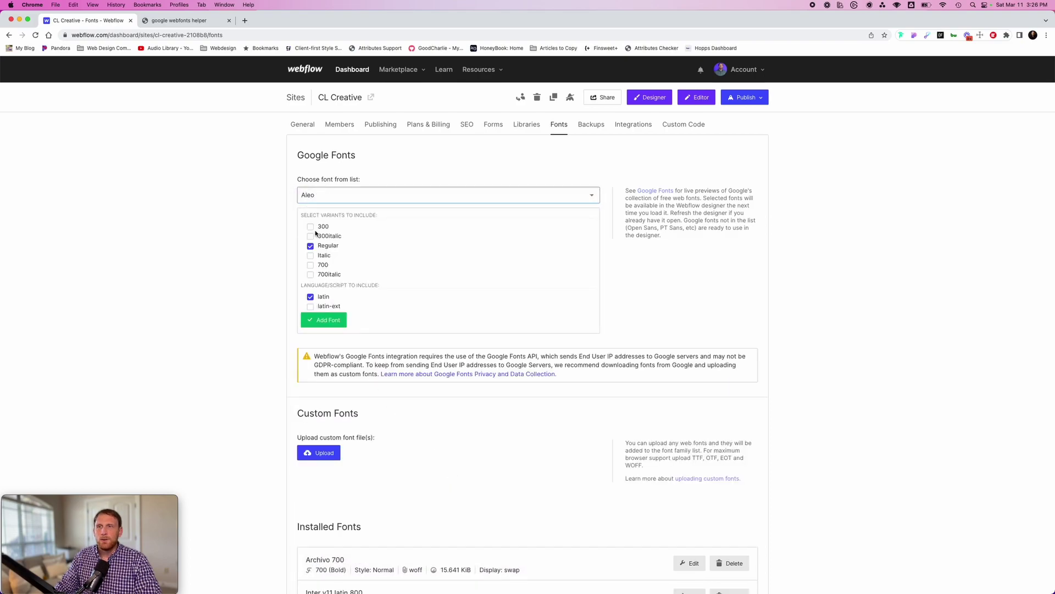
pyautogui.scroll(-2, 336, 244)
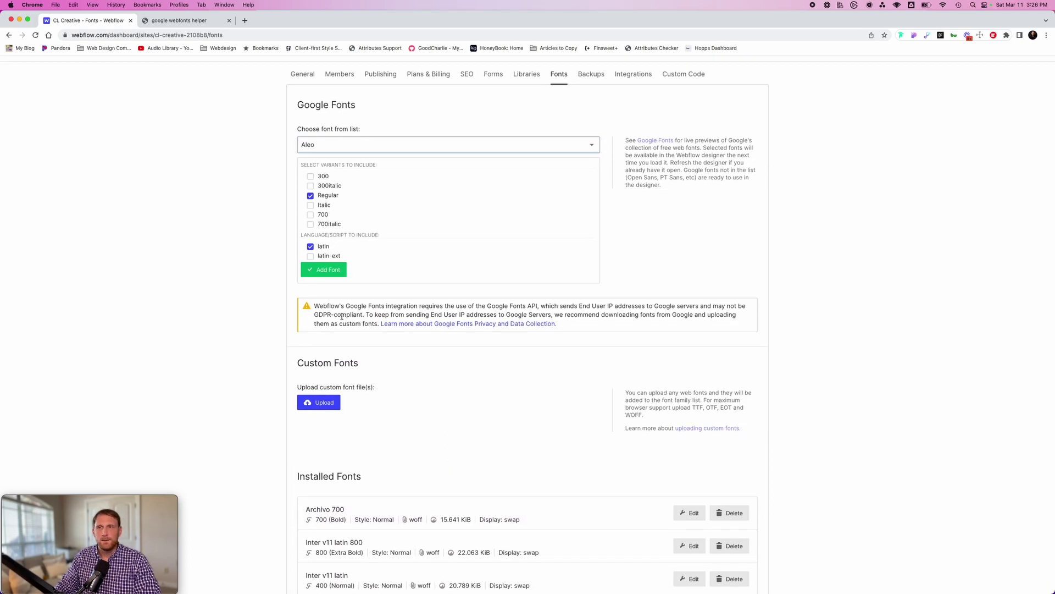
pyautogui.click(335, 270)
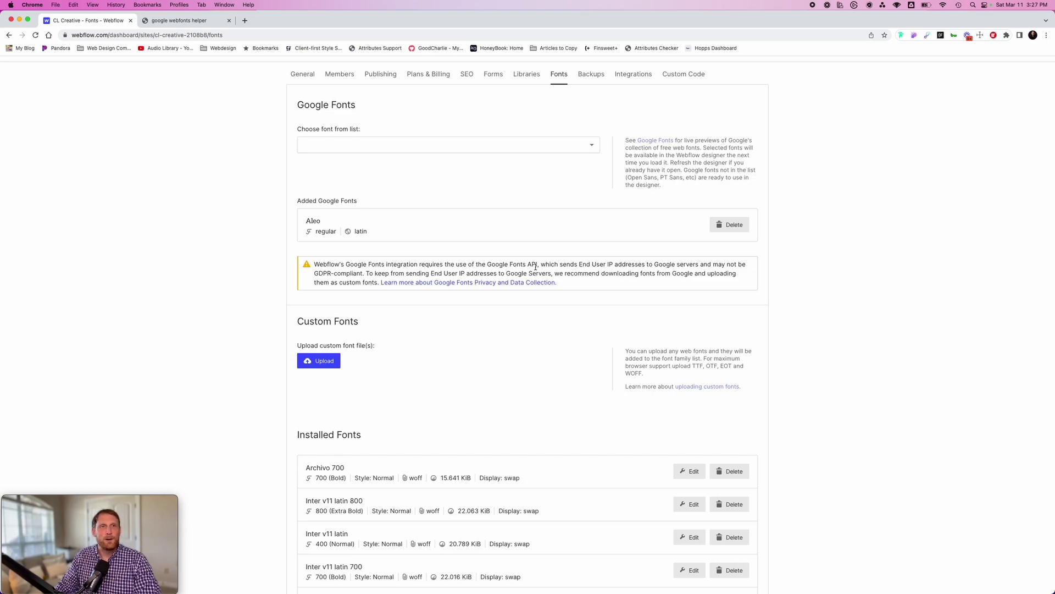
pyautogui.click(733, 225)
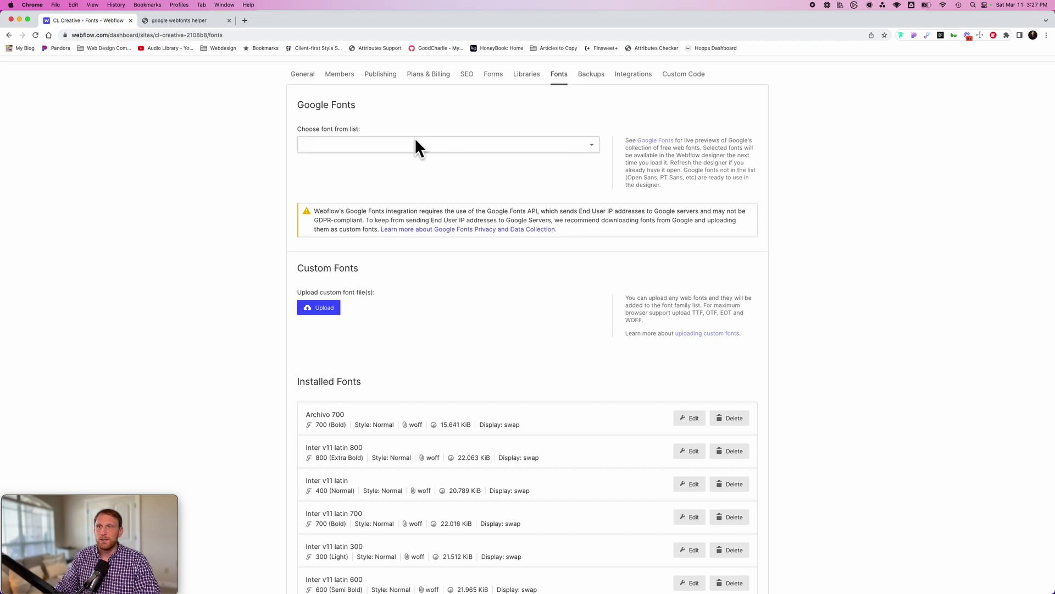
# On google-webfonts-helper, choose Aleo with regular and 700 styles and download aleo-v11-latin.zip.
pyautogui.click(171, 22)
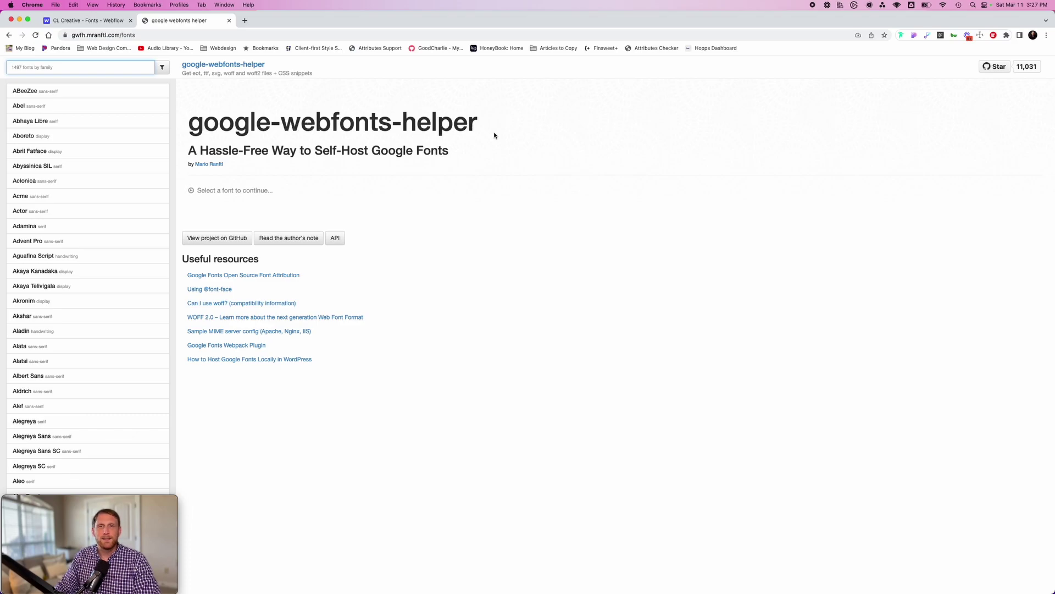
pyautogui.scroll(-4, 134, 324)
pyautogui.scroll(-1, 129, 350)
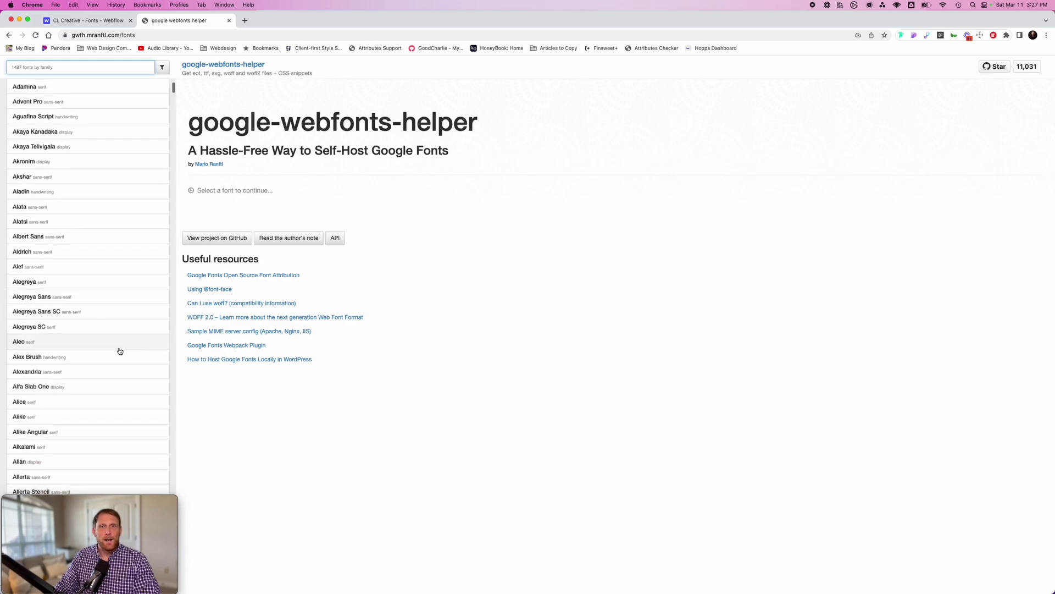
pyautogui.click(46, 342)
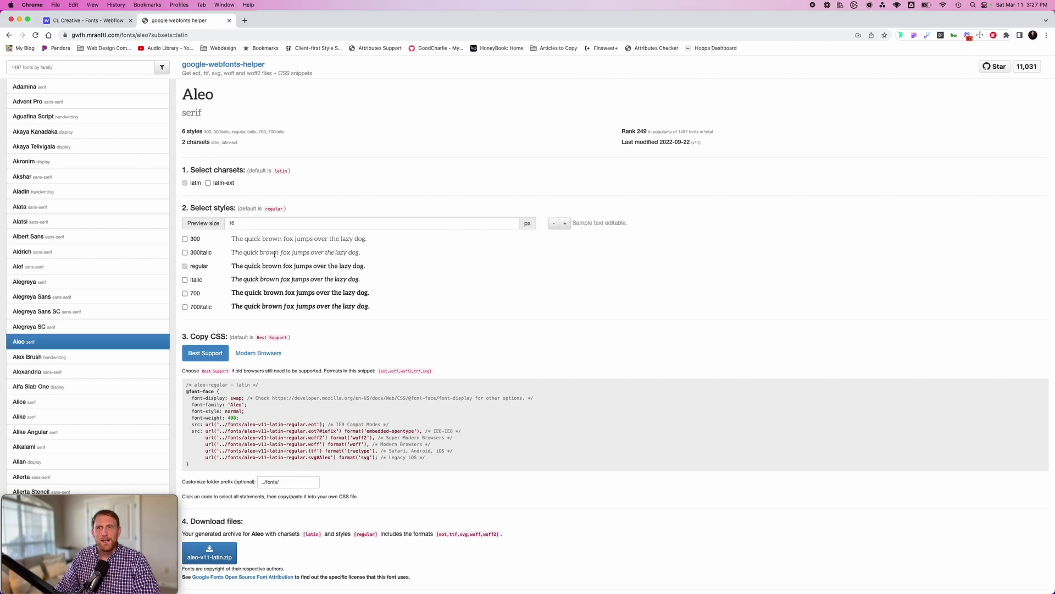
pyautogui.click(185, 293)
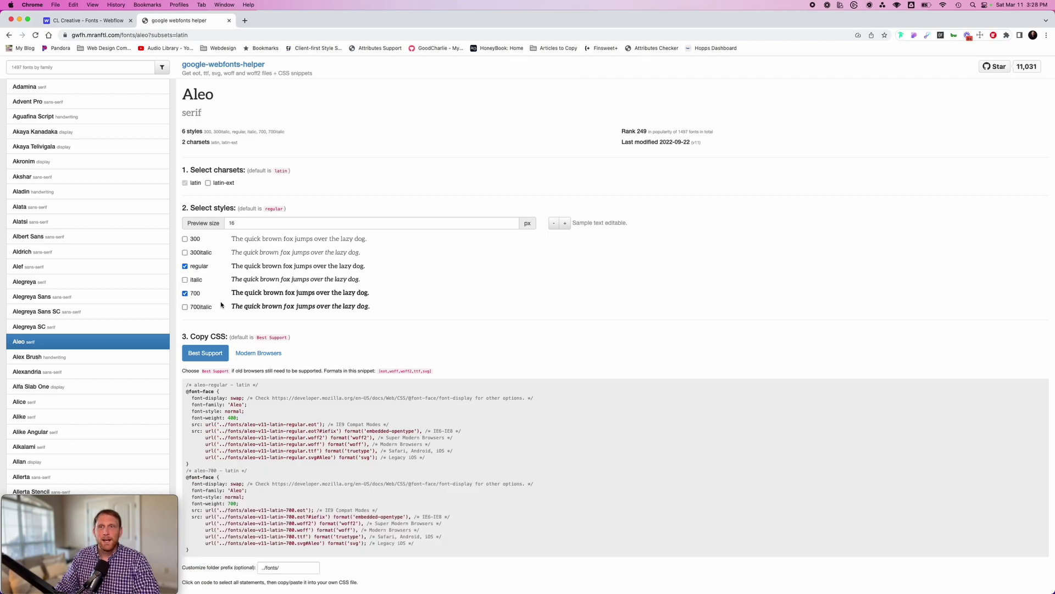
pyautogui.scroll(-5, 612, 328)
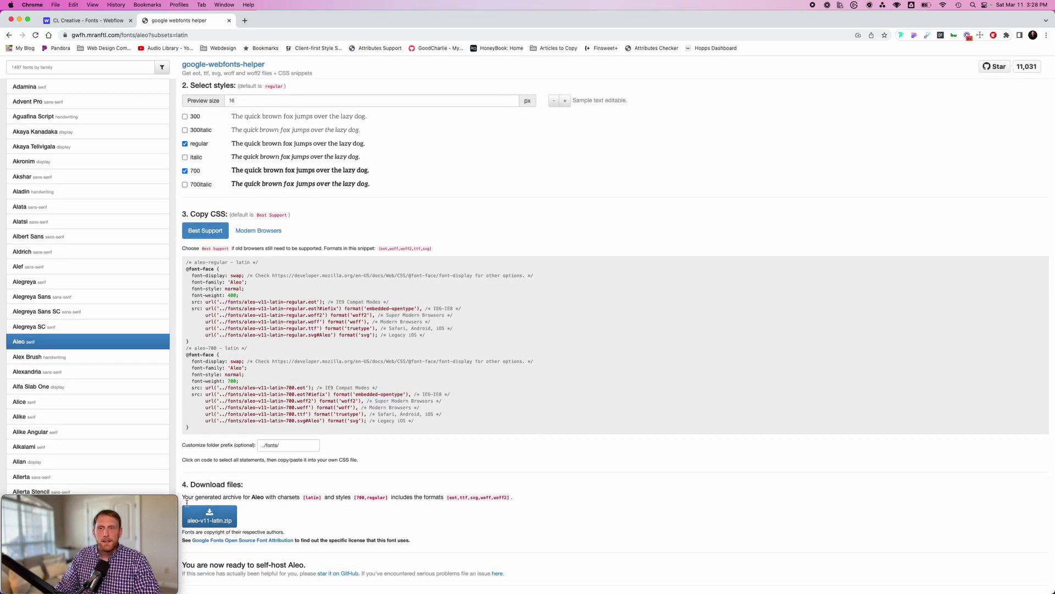
pyautogui.click(215, 522)
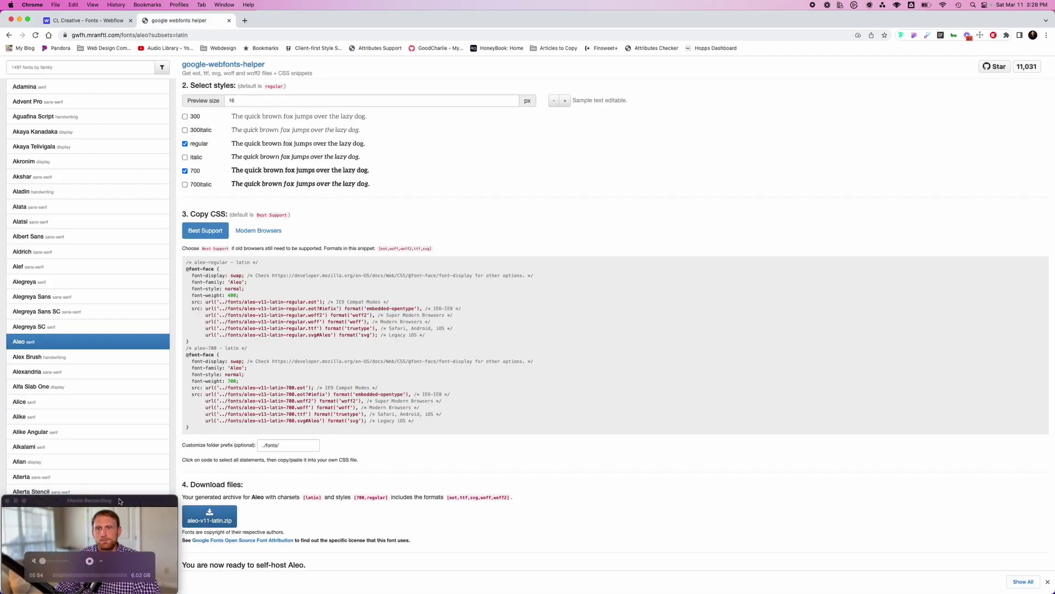
# Reveal aleo-v11-latin.zip in Finder, extract it, and widen the file name column.
pyautogui.moveTo(127, 507); pyautogui.dragTo(996, 502)
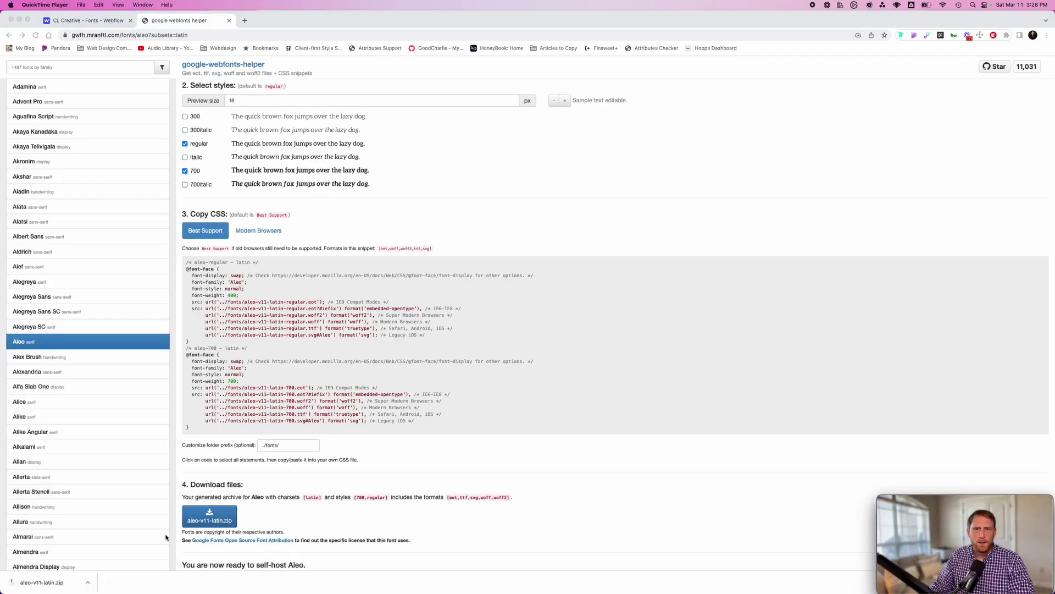
pyautogui.click(88, 584)
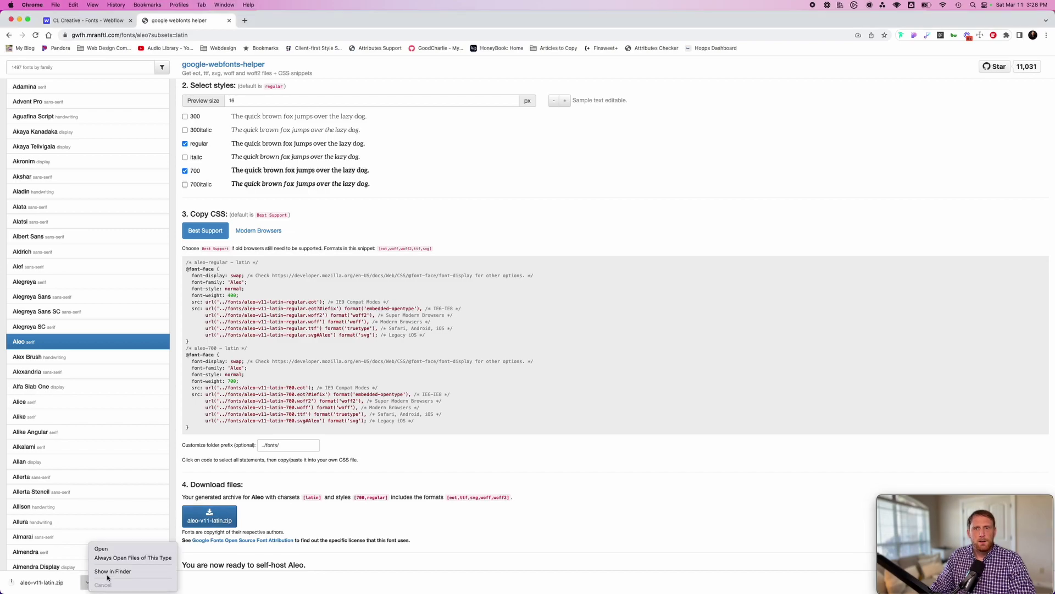
pyautogui.click(110, 571)
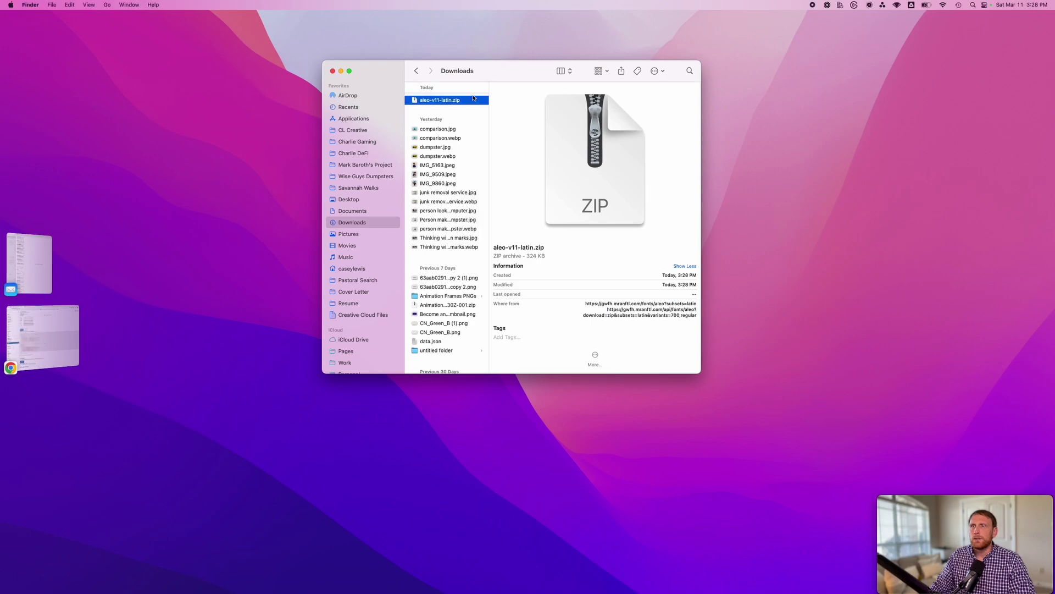
pyautogui.doubleClick(425, 102)
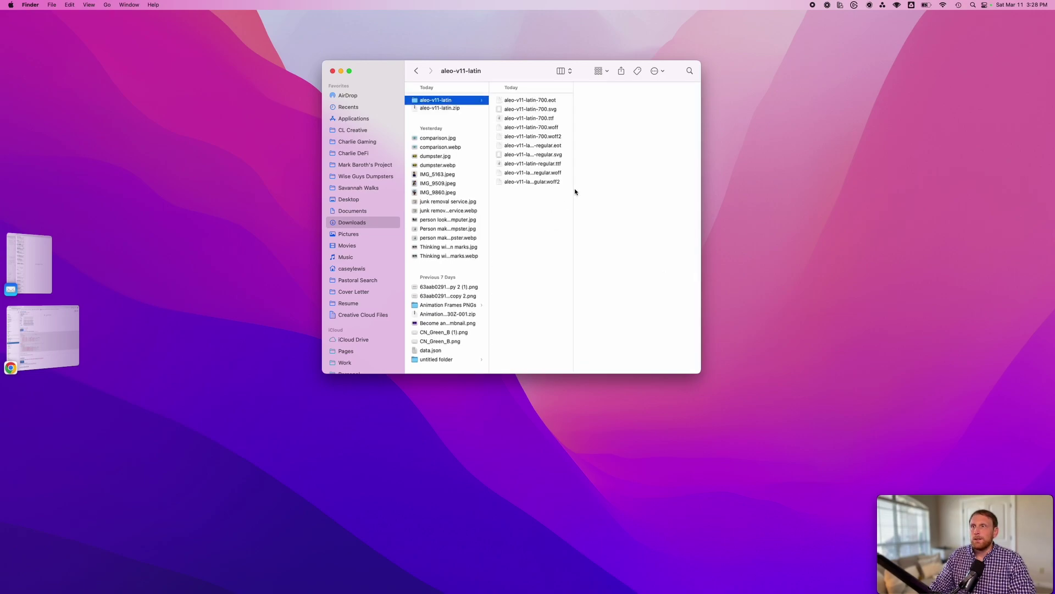
pyautogui.moveTo(573, 190); pyautogui.dragTo(650, 190)
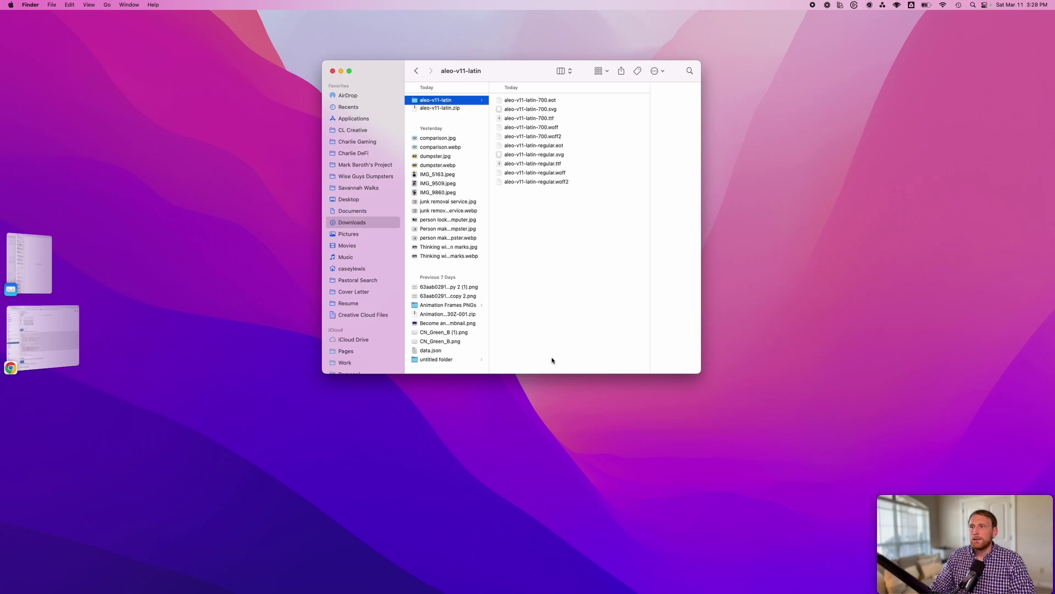
pyautogui.moveTo(553, 373); pyautogui.dragTo(553, 189)
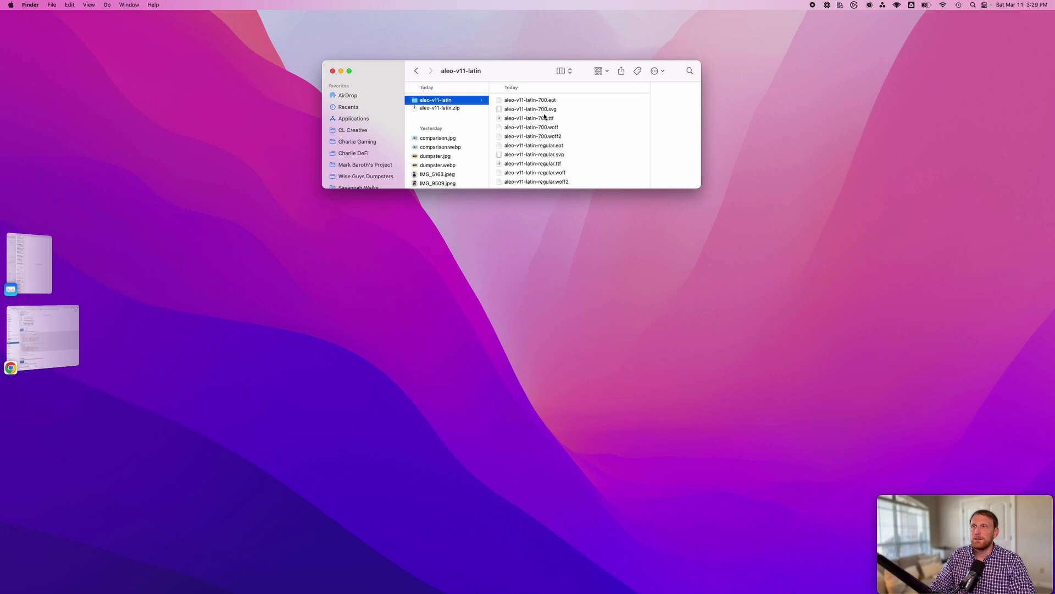
pyautogui.moveTo(510, 71); pyautogui.dragTo(481, 80)
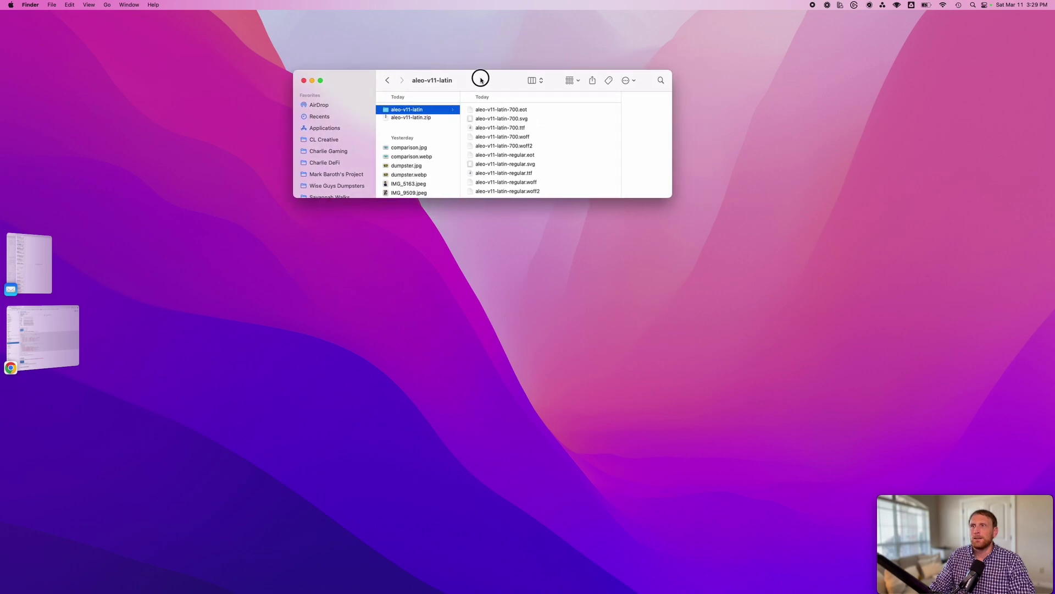
# Select aleo-v11-latin-700.woff, enlarge the Finder window, and return to google-webfonts-helper.
pyautogui.click(542, 137)
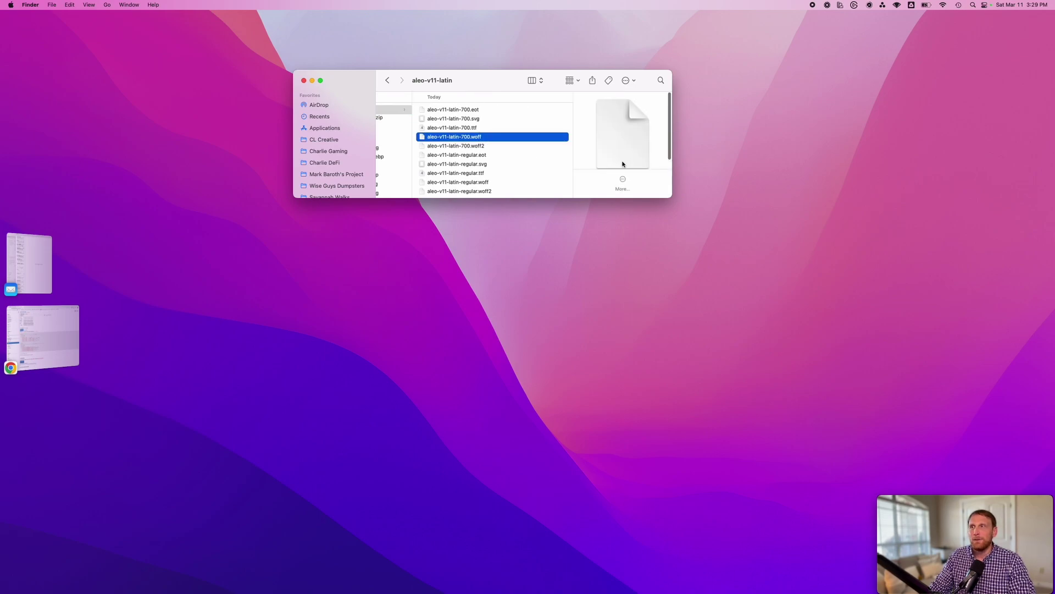
pyautogui.scroll(-3, 623, 162)
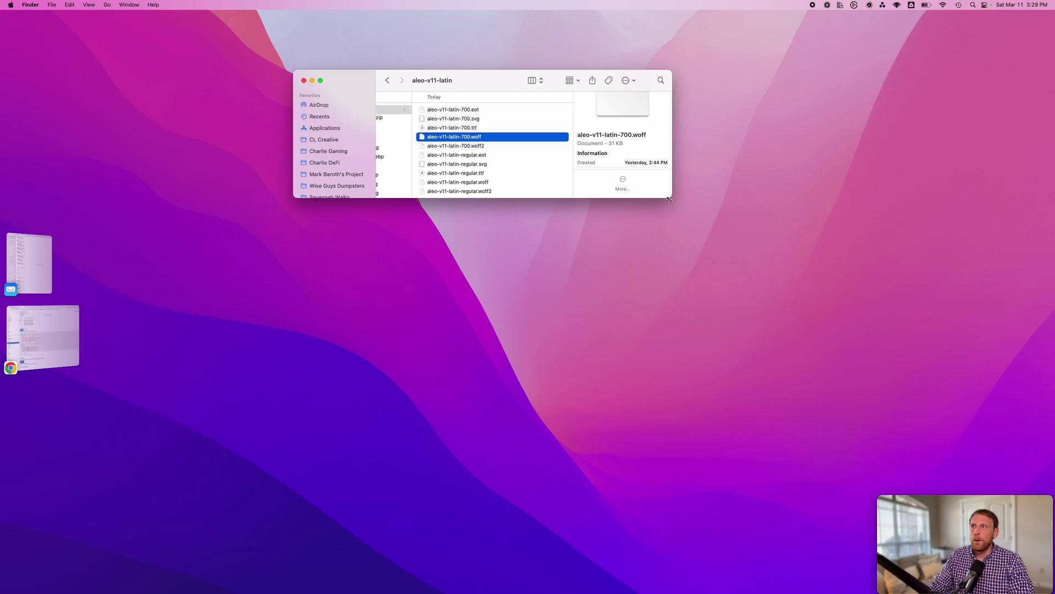
pyautogui.moveTo(669, 199); pyautogui.dragTo(709, 330)
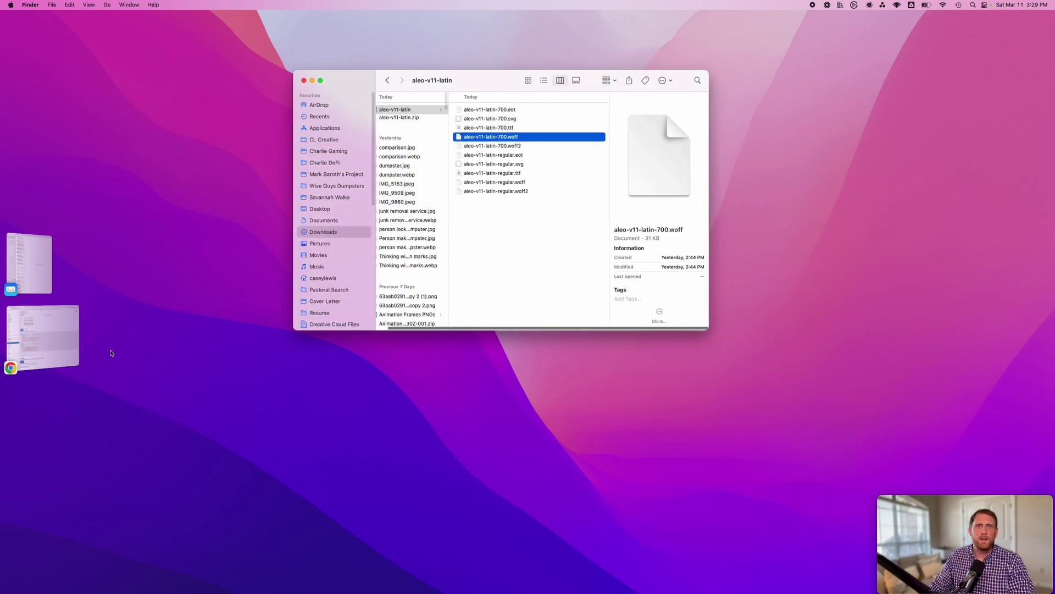
pyautogui.click(60, 345)
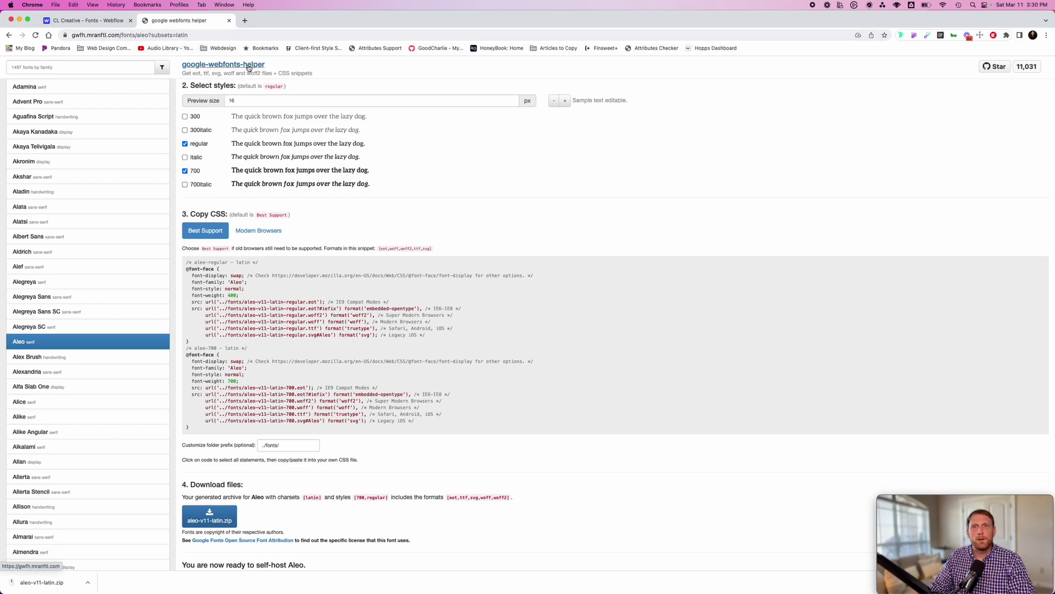
pyautogui.click(86, 583)
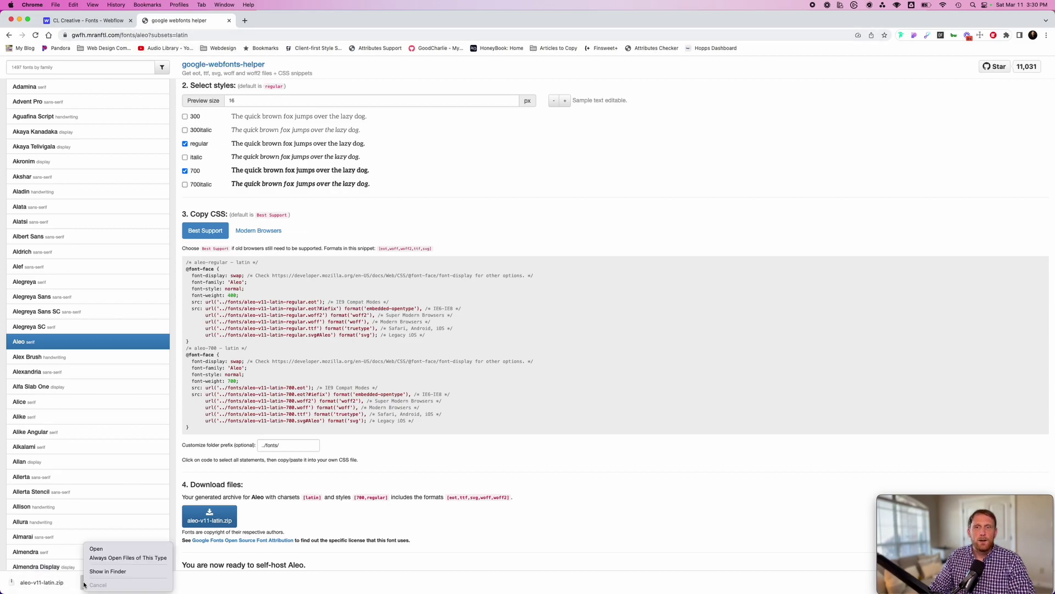
pyautogui.click(107, 571)
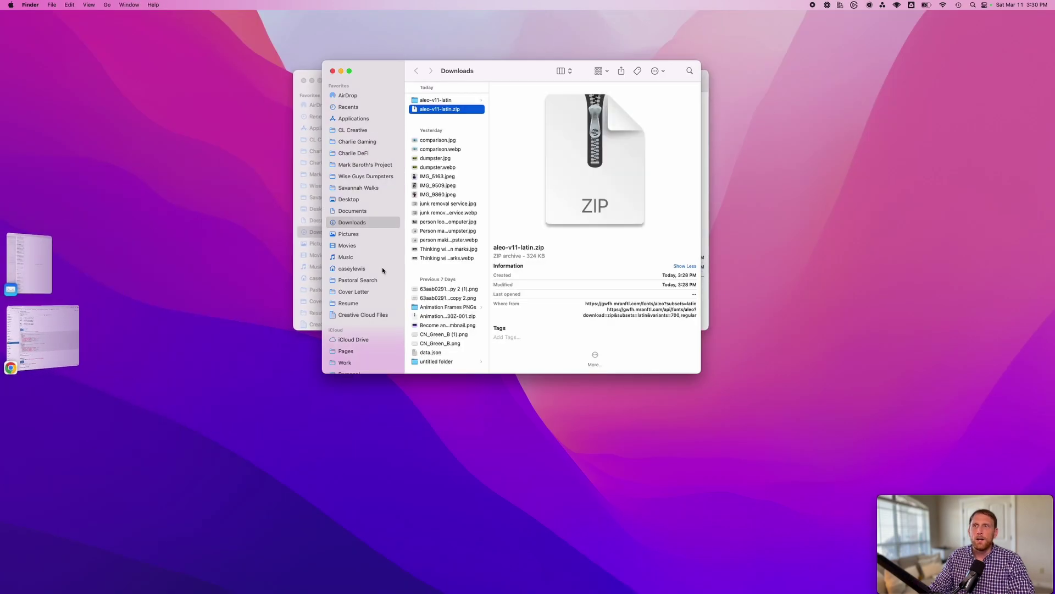
pyautogui.click(460, 102)
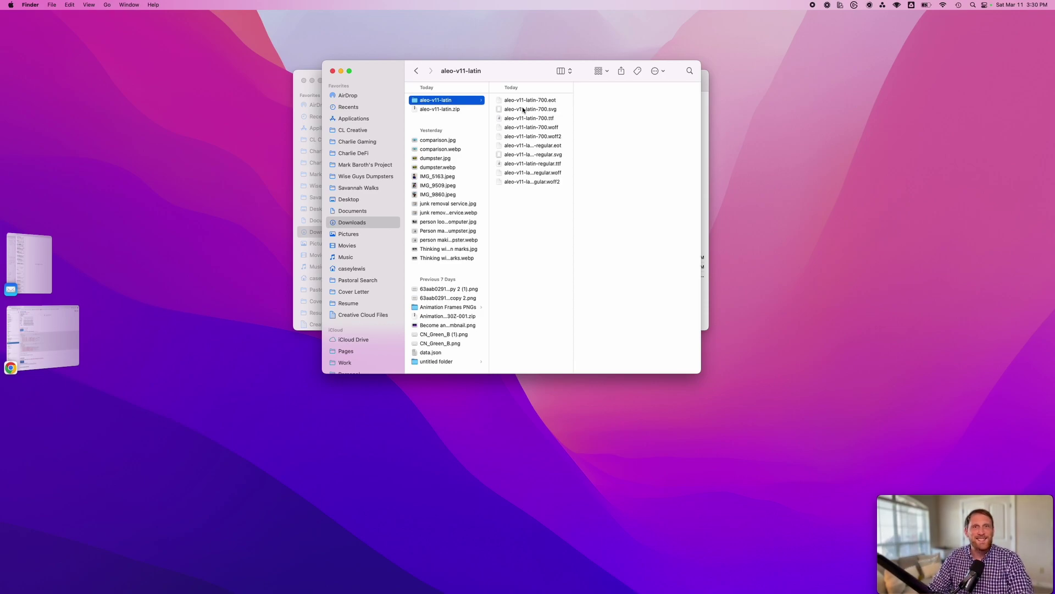
pyautogui.click(524, 128)
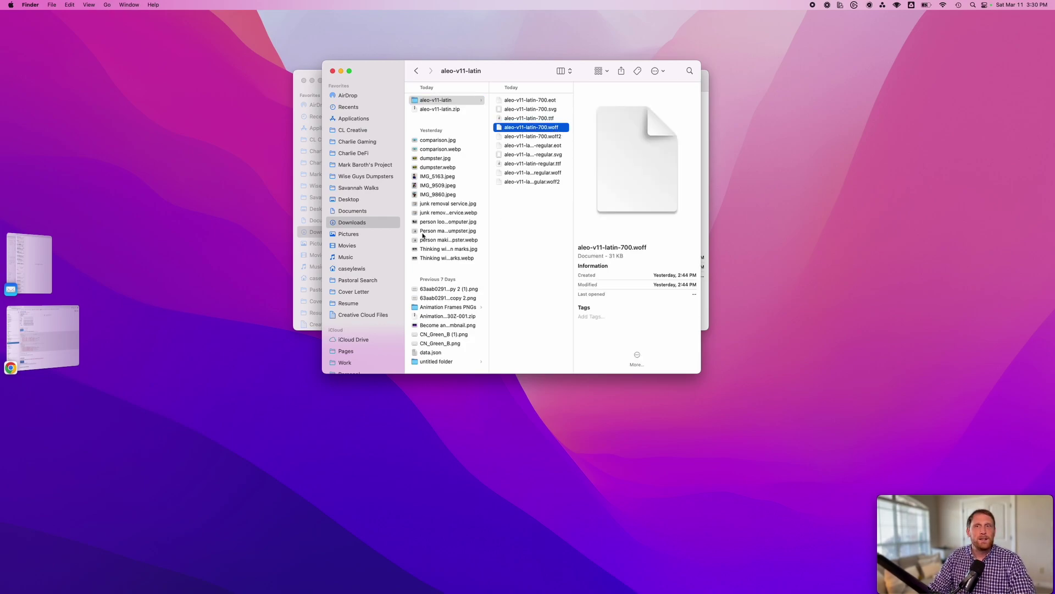
pyautogui.click(42, 337)
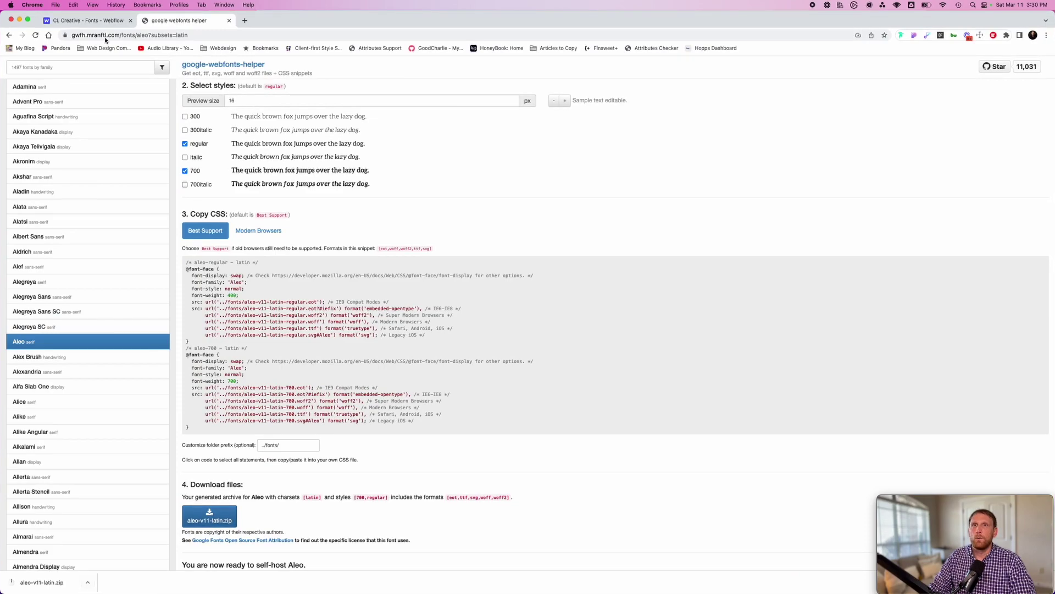
# Add aleo-v11-latin-700.woff and aleo-v11-latin-regular.woff to Webflow's Custom Fonts for upload.
pyautogui.click(69, 22)
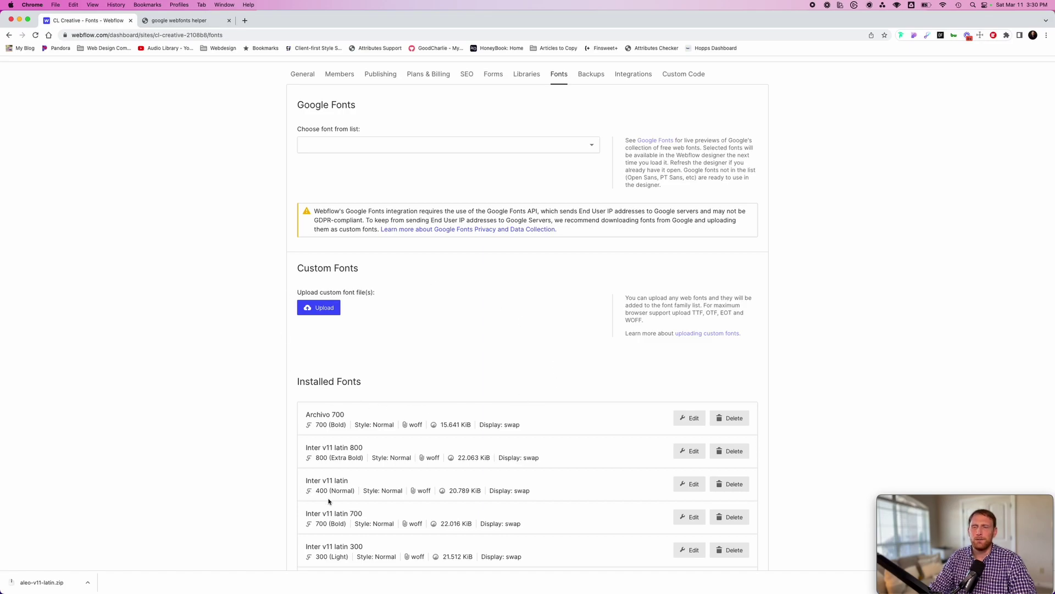
pyautogui.click(307, 308)
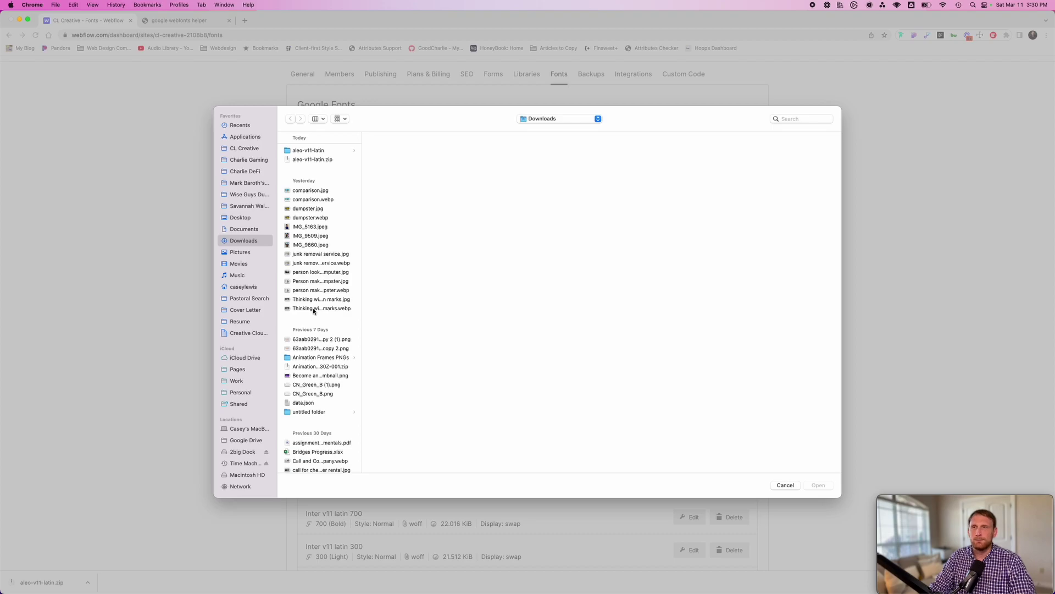
pyautogui.click(320, 150)
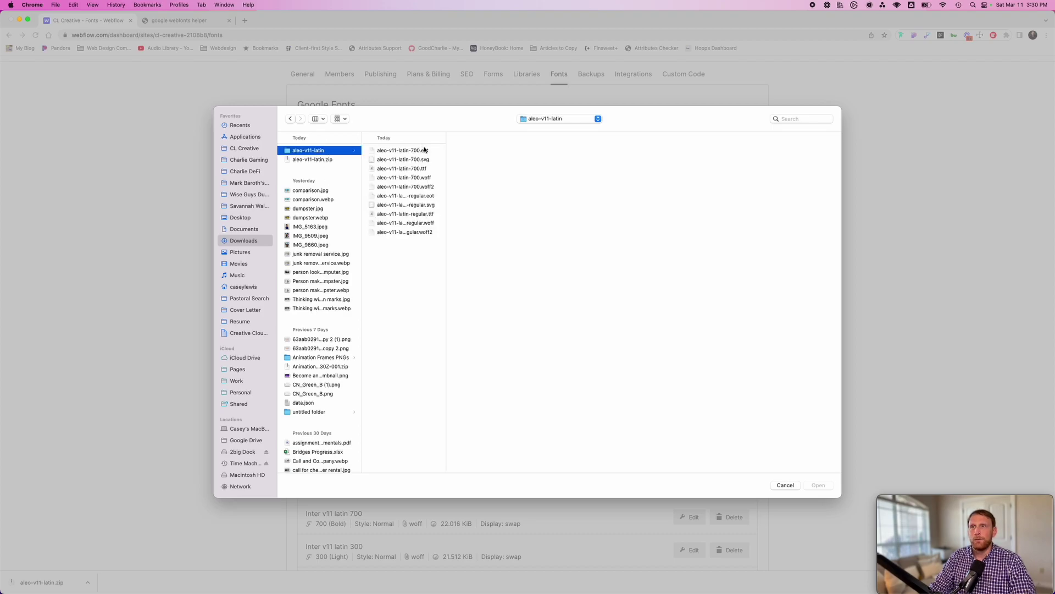
pyautogui.click(426, 179)
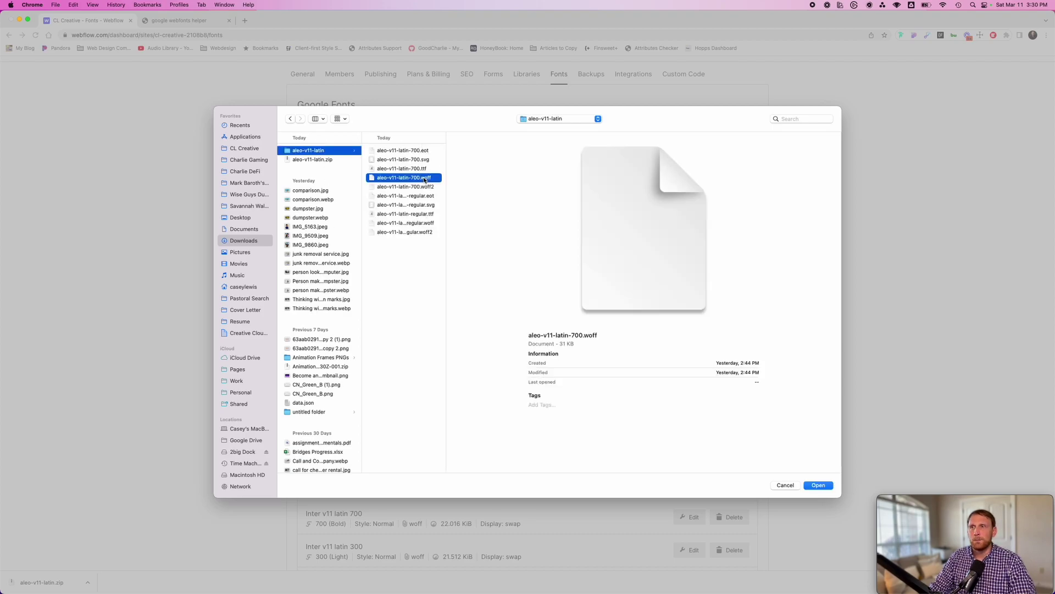
pyautogui.keyDown('super'); pyautogui.click(413, 223); pyautogui.keyUp('super')
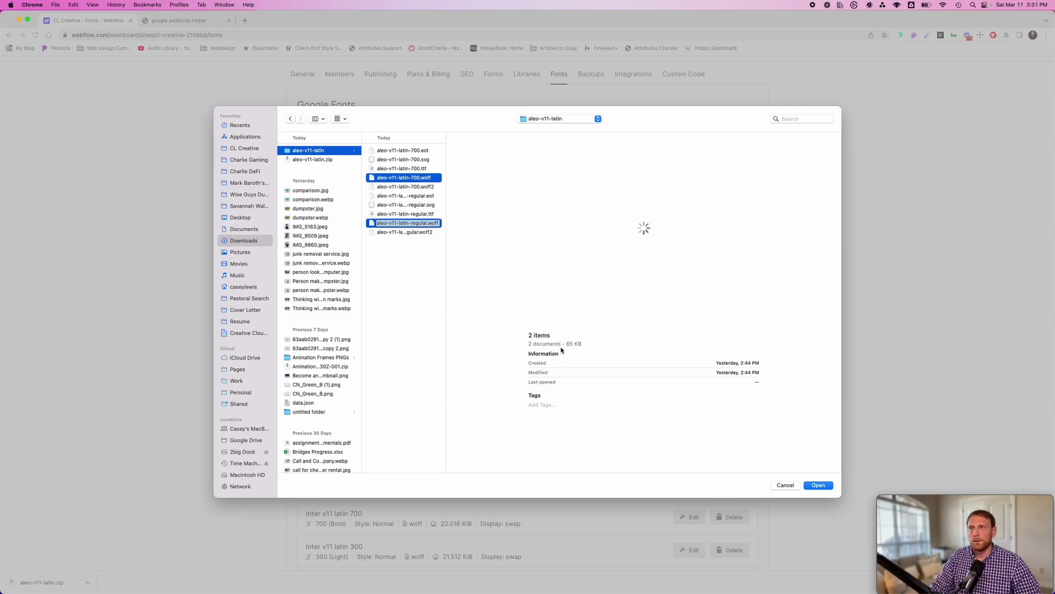
pyautogui.click(818, 486)
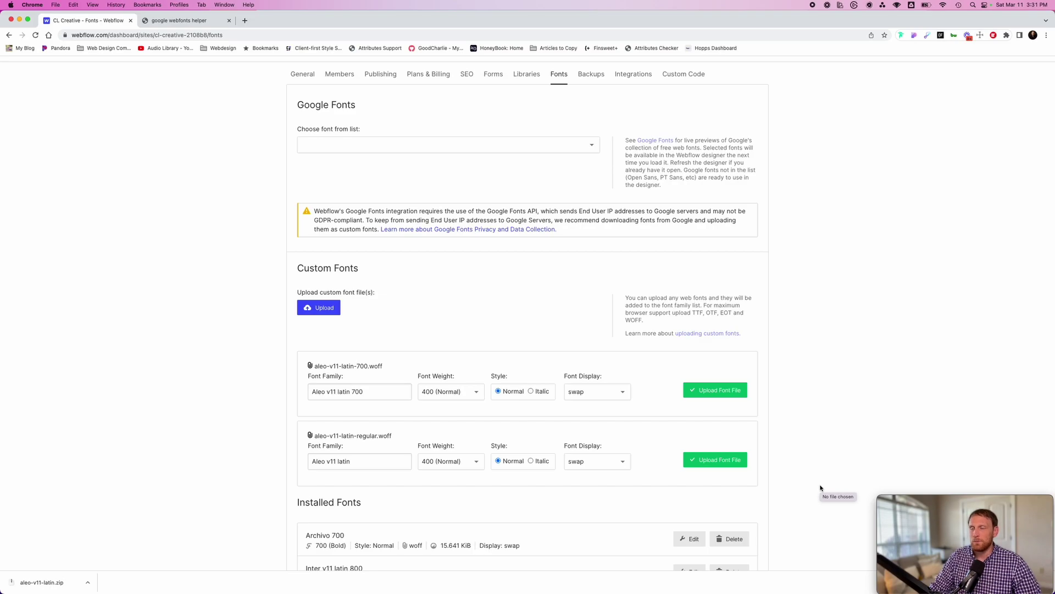
# Set the Aleo 700 font's weight to 700 (Bold) and upload both Aleo font files.
pyautogui.scroll(2, 821, 487)
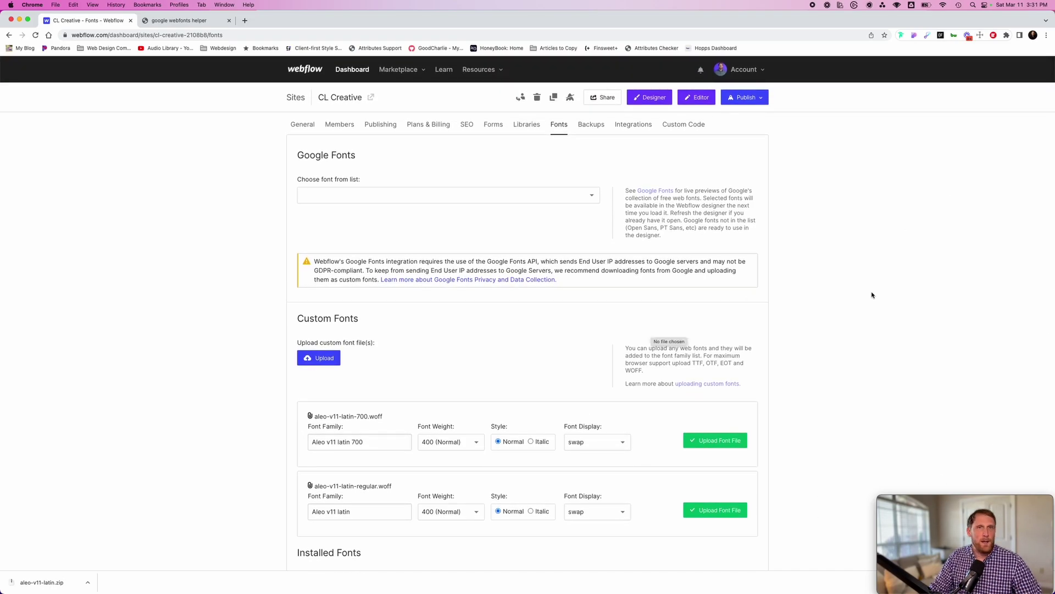
pyautogui.scroll(-2, 867, 295)
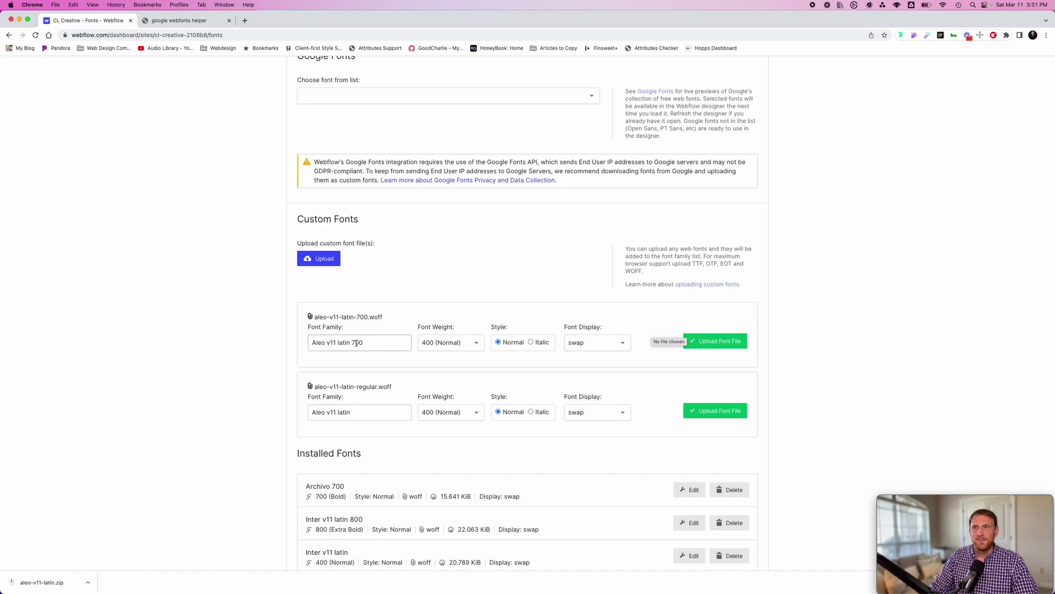
pyautogui.click(475, 343)
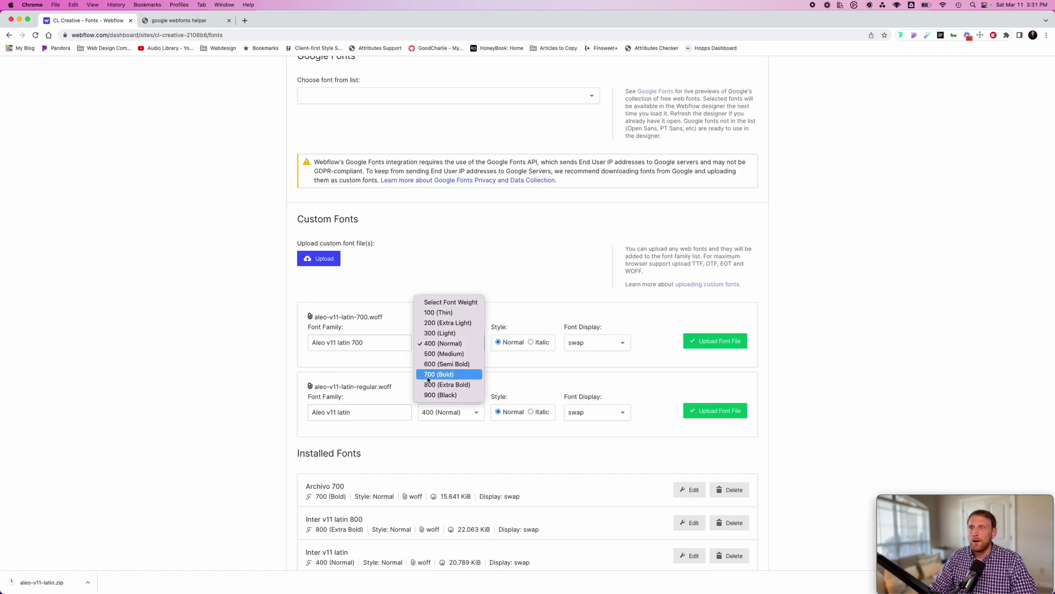
pyautogui.click(447, 374)
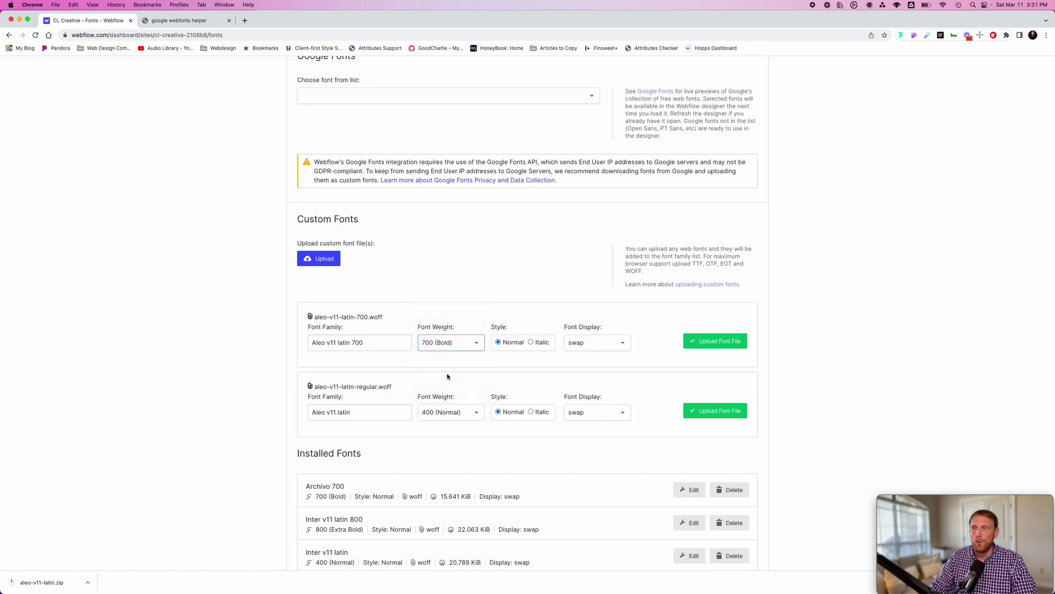
pyautogui.click(734, 414)
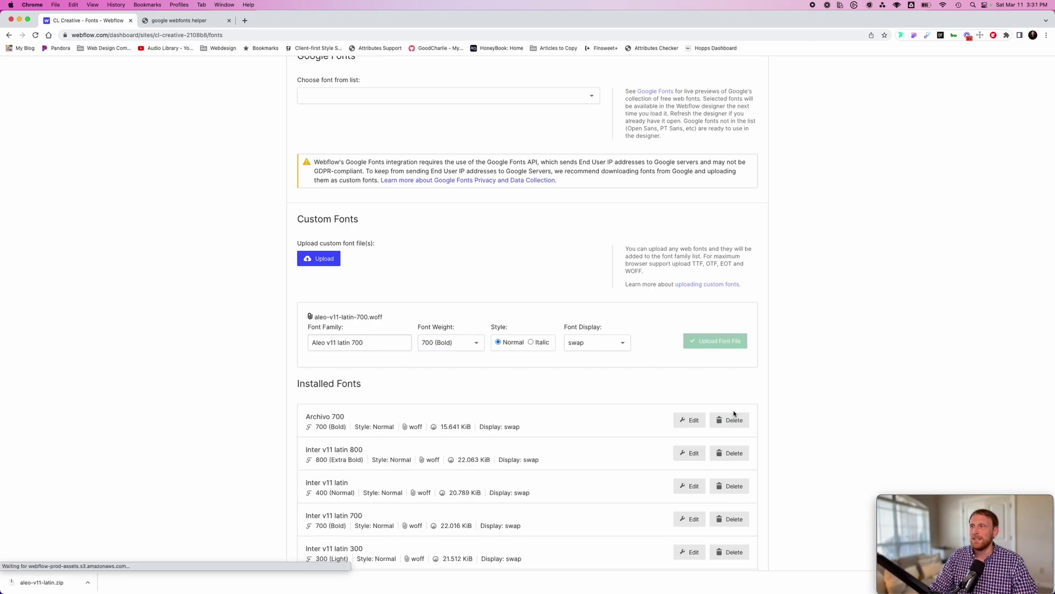
pyautogui.click(717, 341)
pyautogui.scroll(-5, 606, 443)
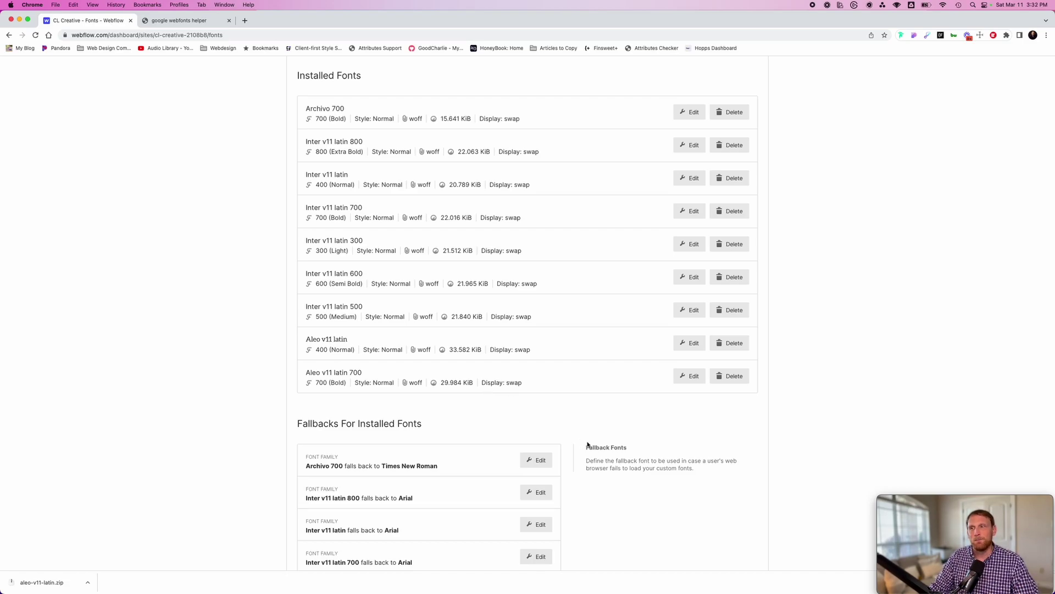
pyautogui.scroll(-5, 588, 446)
pyautogui.scroll(-2, 590, 447)
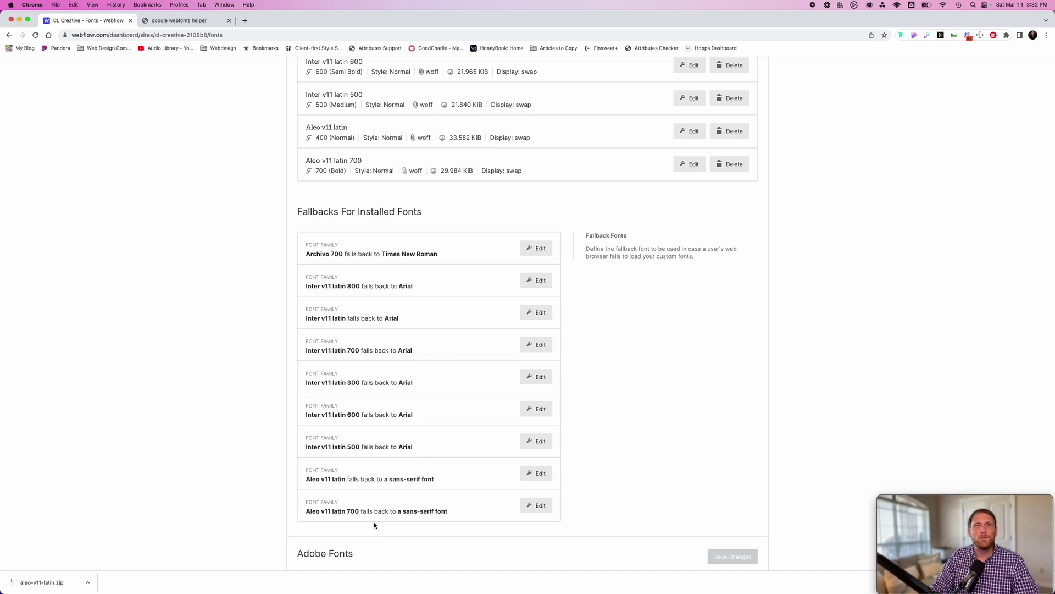
pyautogui.click(528, 473)
pyautogui.click(453, 480)
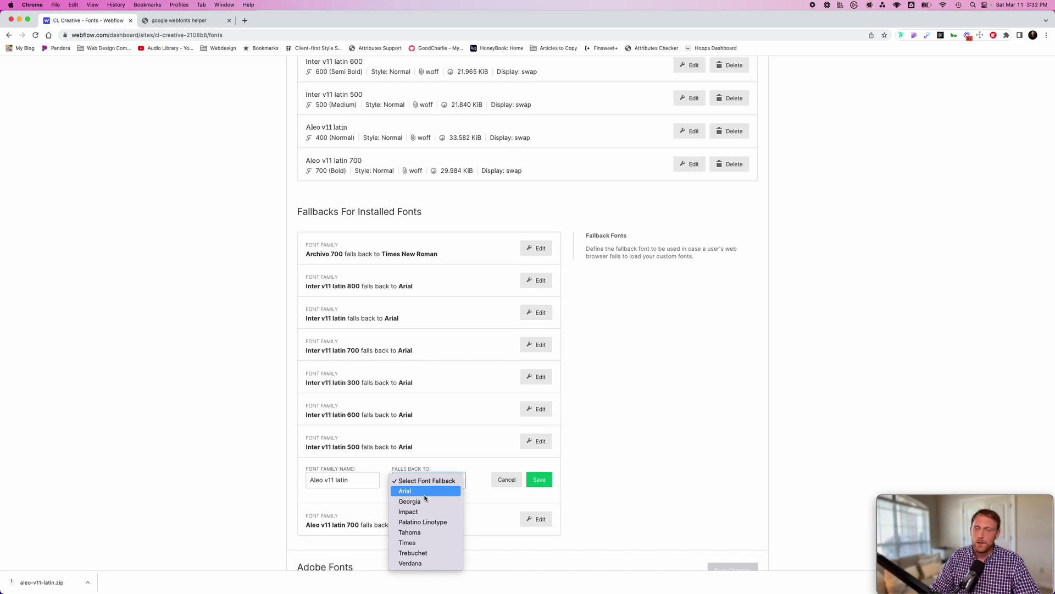
pyautogui.click(504, 480)
pyautogui.click(504, 481)
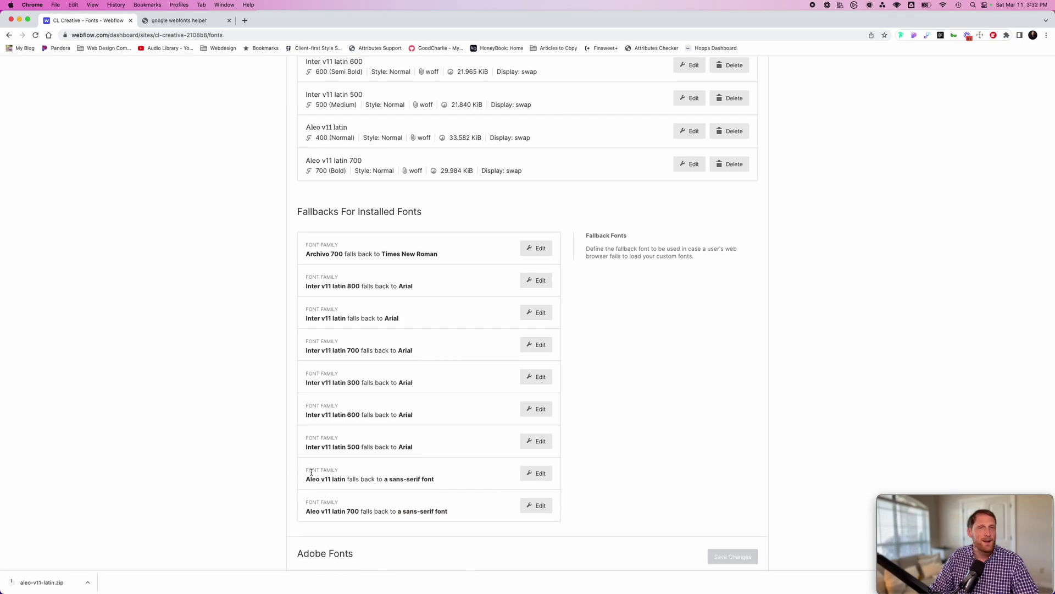
pyautogui.click(536, 474)
pyautogui.click(454, 479)
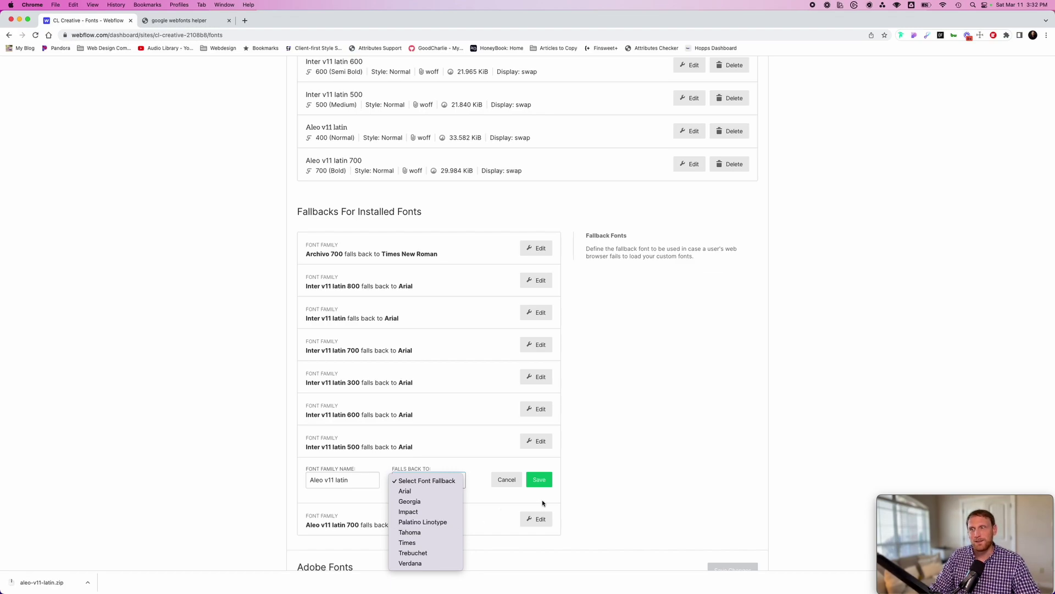
pyautogui.click(507, 479)
pyautogui.click(506, 479)
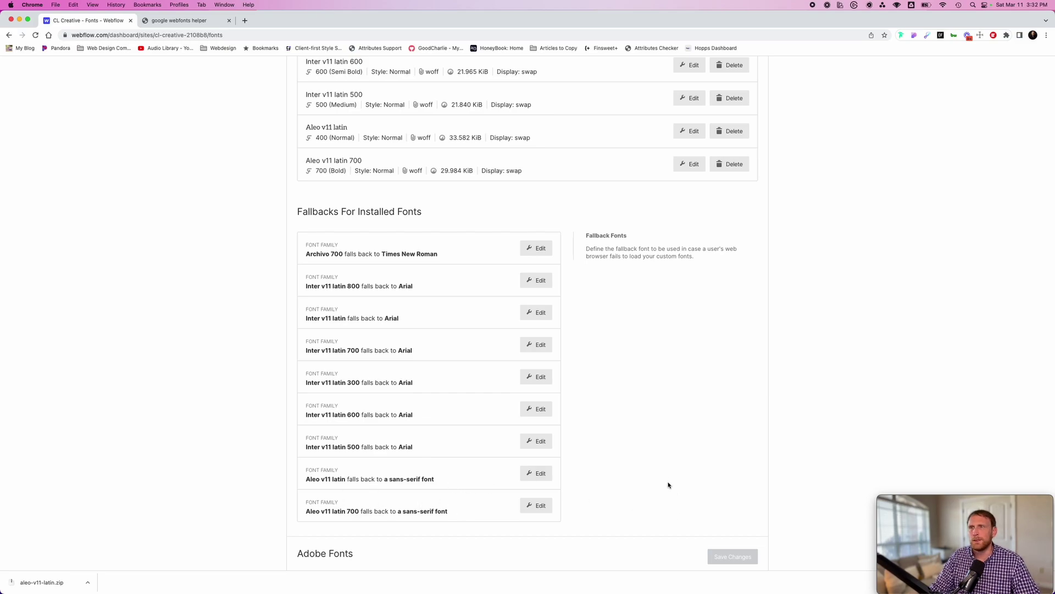
pyautogui.scroll(10, 665, 484)
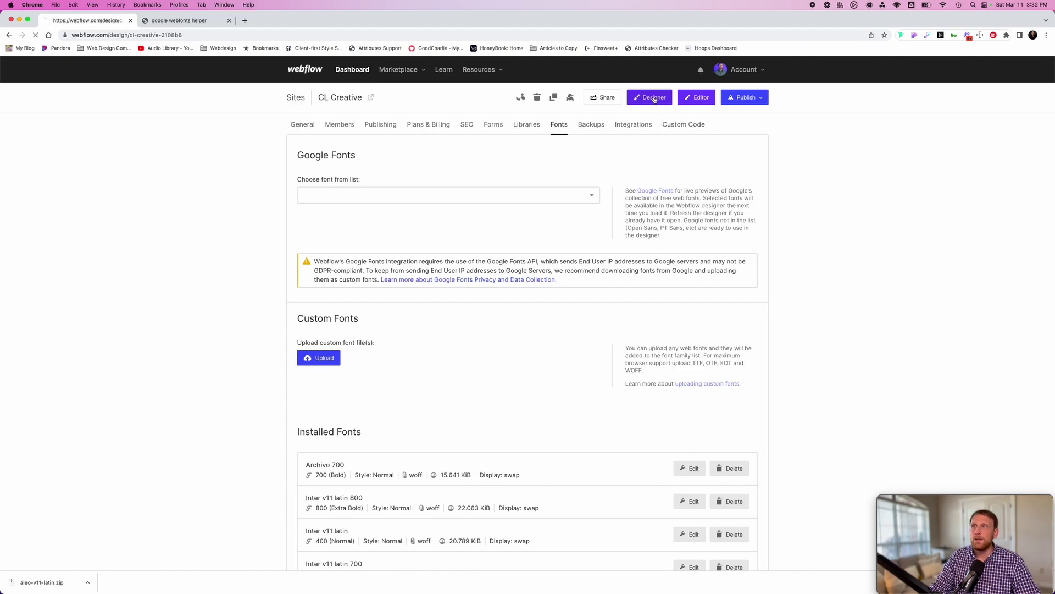
pyautogui.click(654, 99)
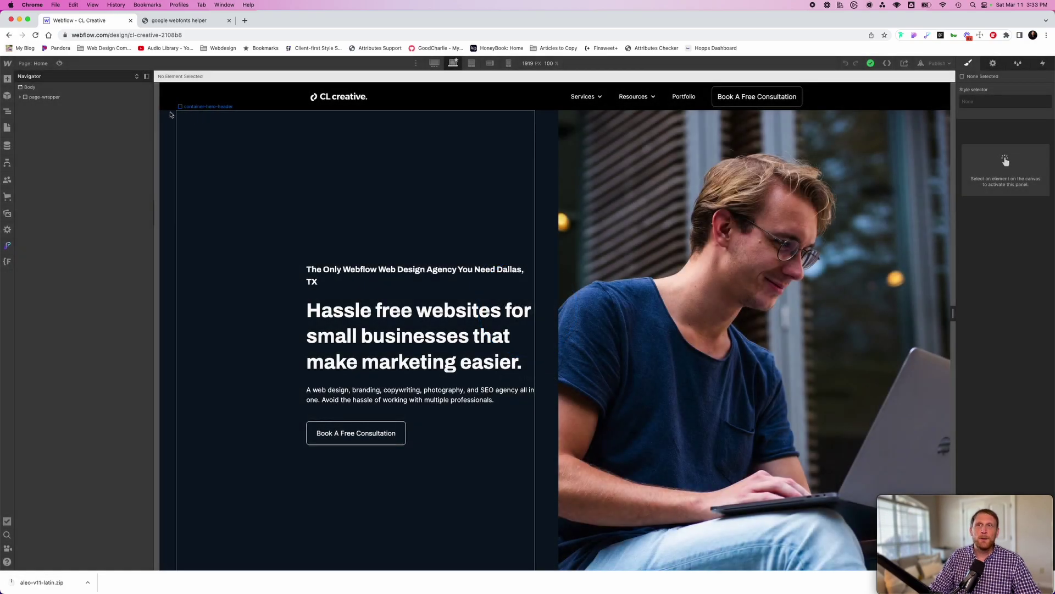
pyautogui.moveTo(10, 68)
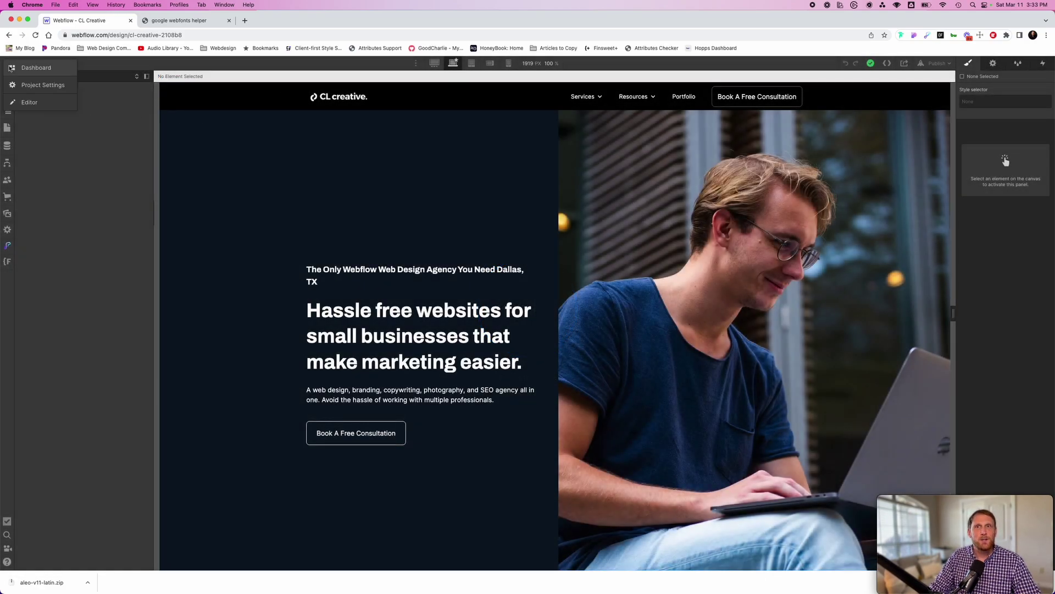
pyautogui.click(7, 127)
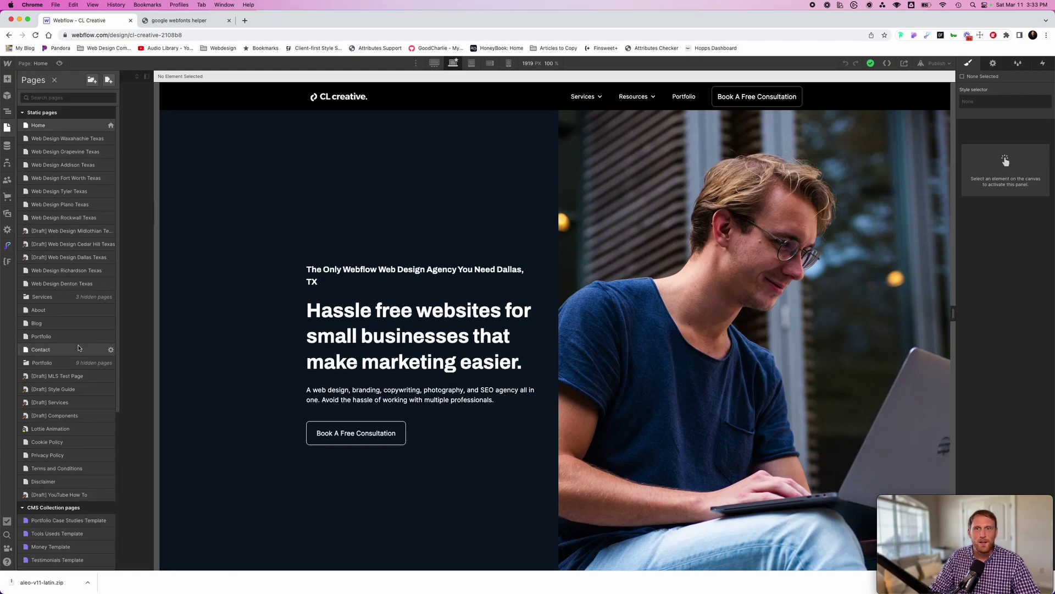
pyautogui.click(69, 390)
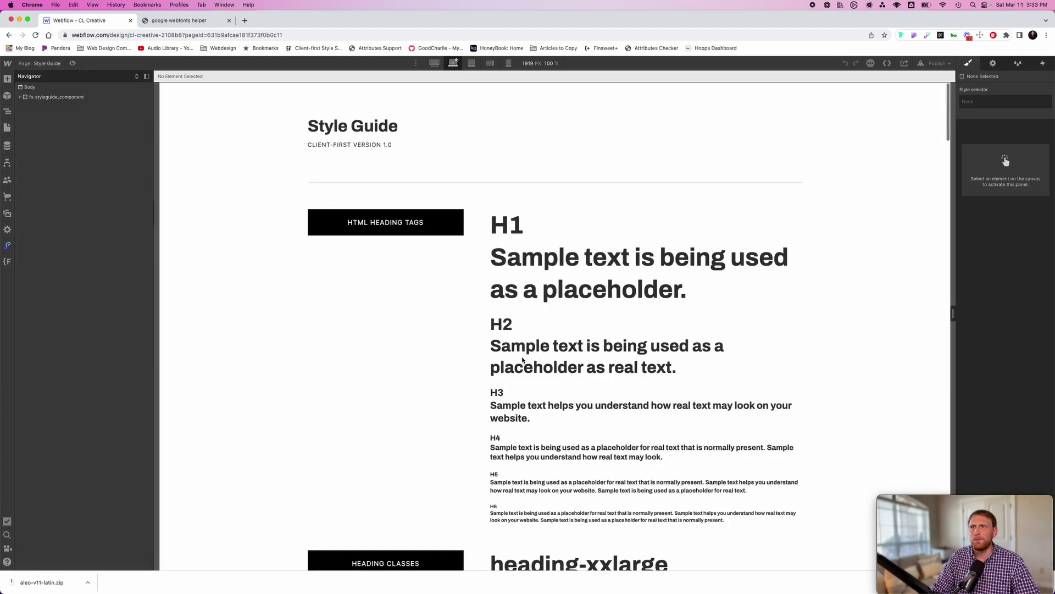
pyautogui.click(550, 253)
pyautogui.scroll(-5, 641, 382)
pyautogui.scroll(-15, 641, 384)
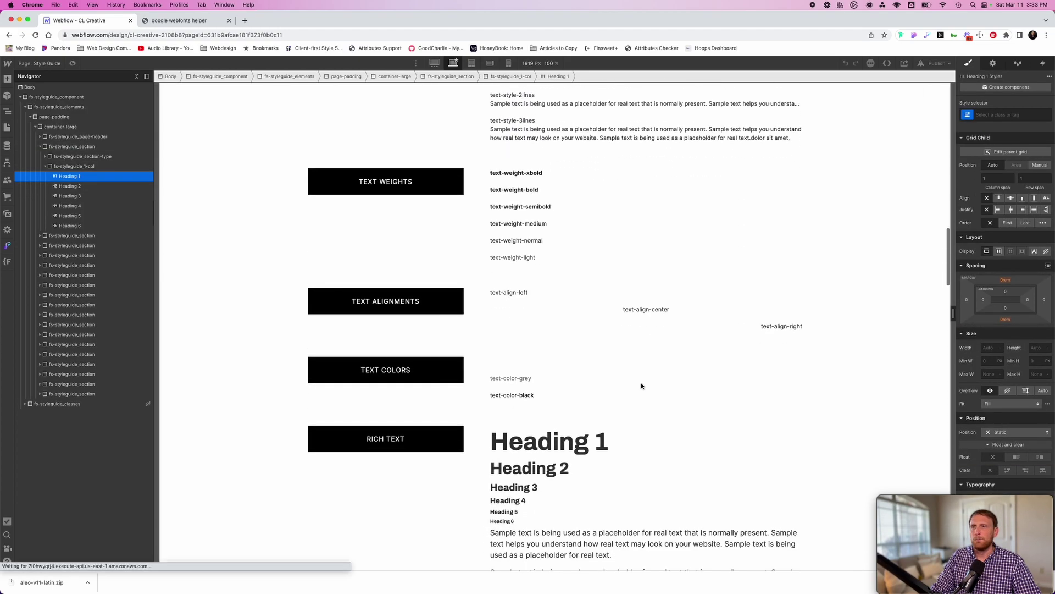
pyautogui.scroll(-15, 642, 386)
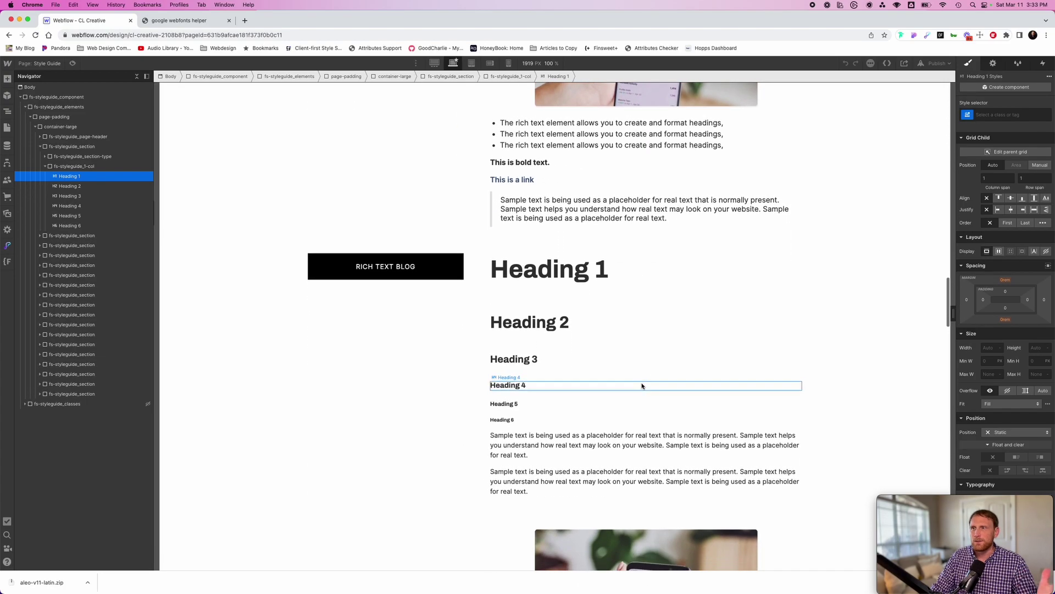
pyautogui.scroll(20, 646, 385)
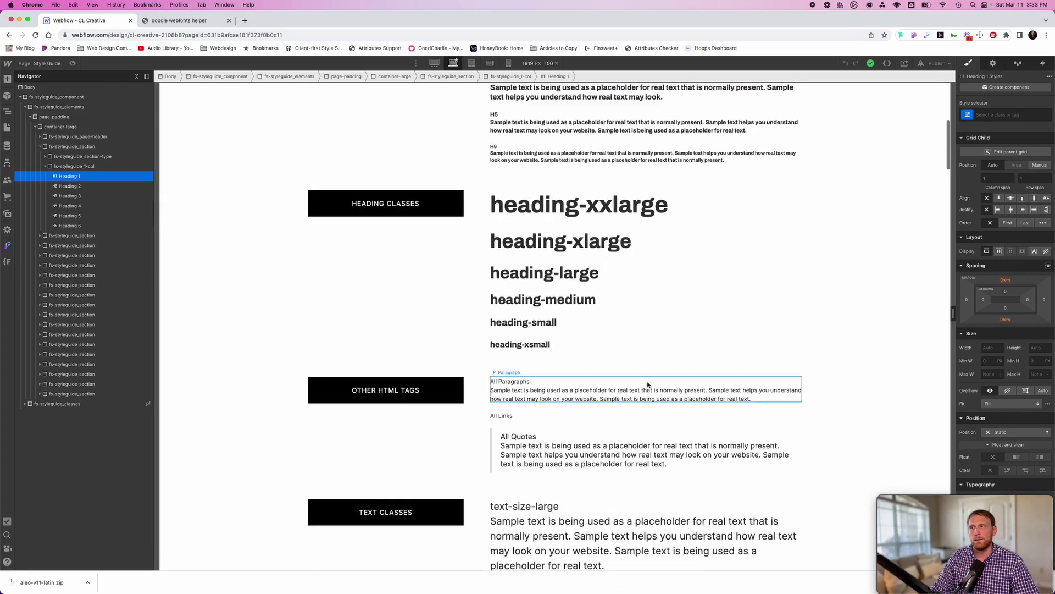
pyautogui.scroll(6, 647, 384)
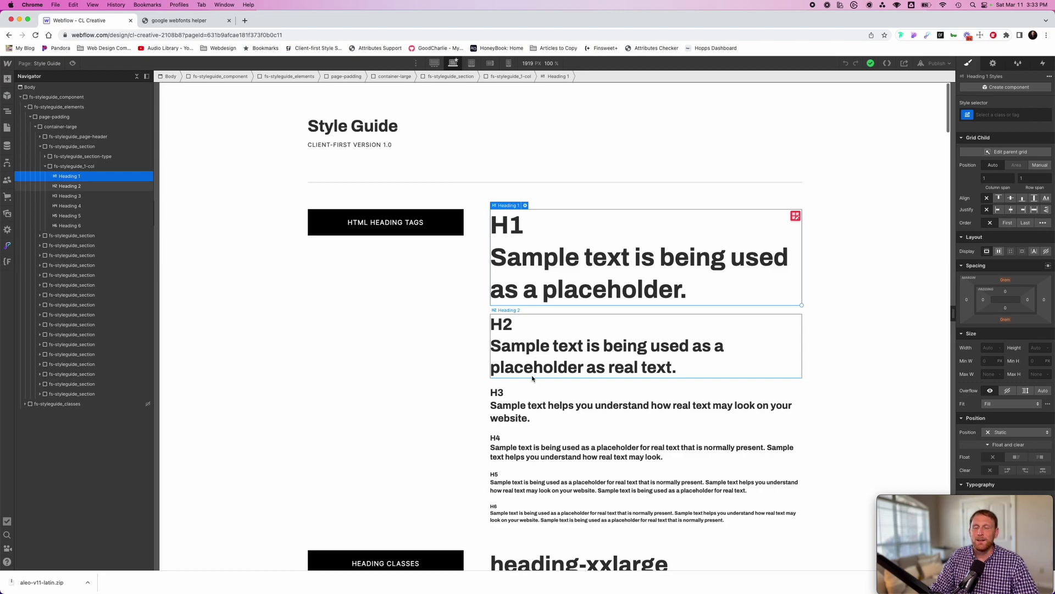
pyautogui.click(36, 88)
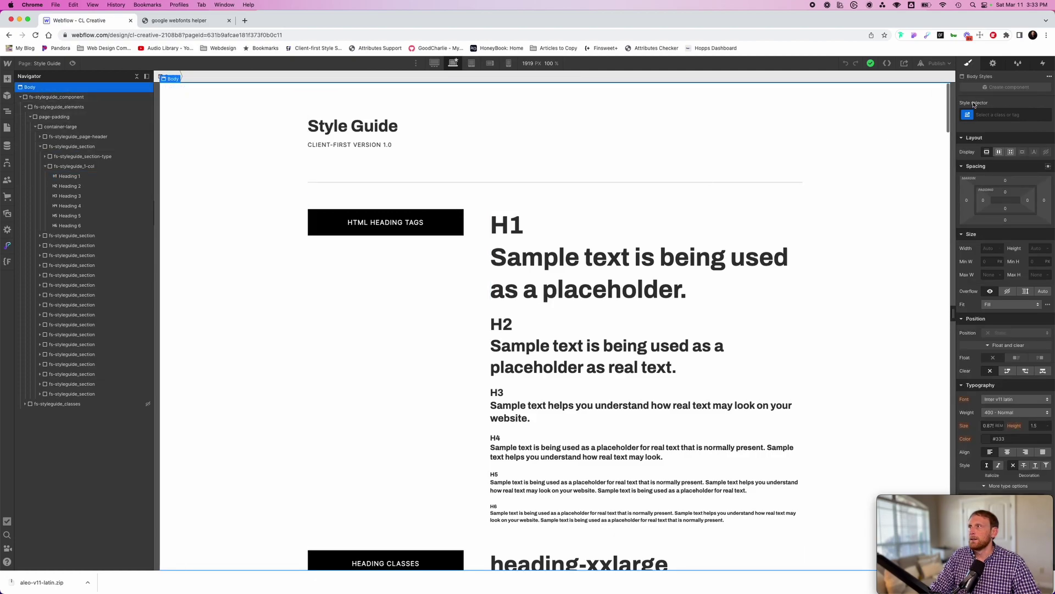
pyautogui.click(992, 113)
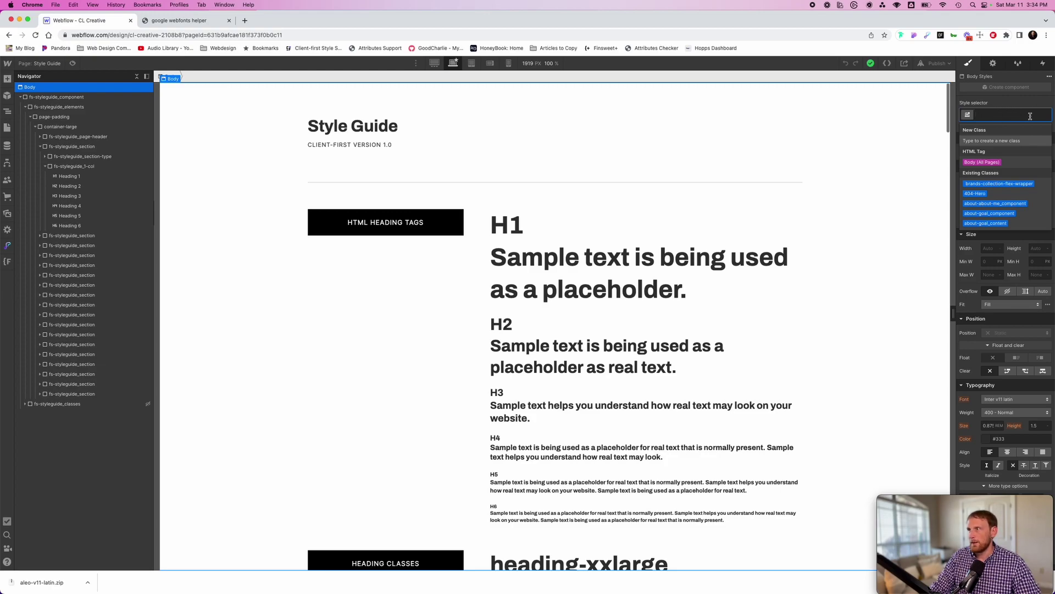
pyautogui.click(1019, 165)
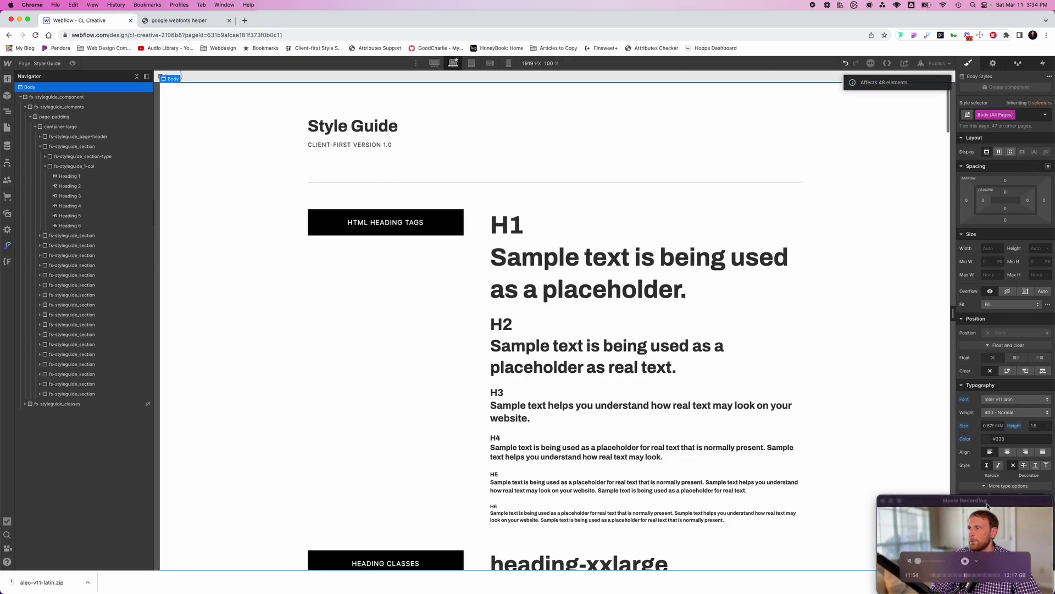
pyautogui.moveTo(964, 500); pyautogui.dragTo(88, 501)
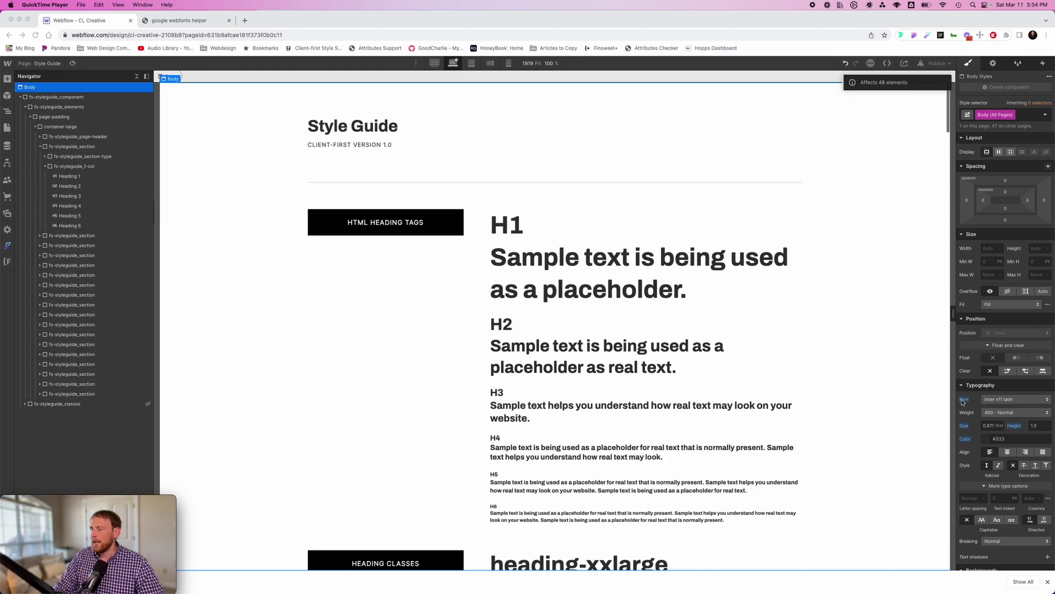
pyautogui.click(1017, 400)
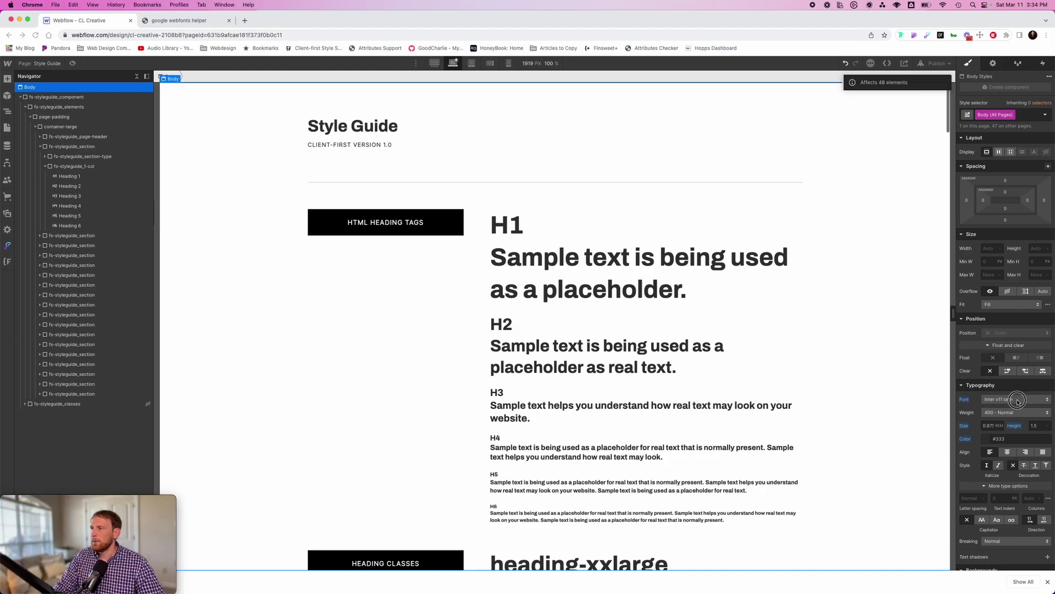
pyautogui.click(1020, 402)
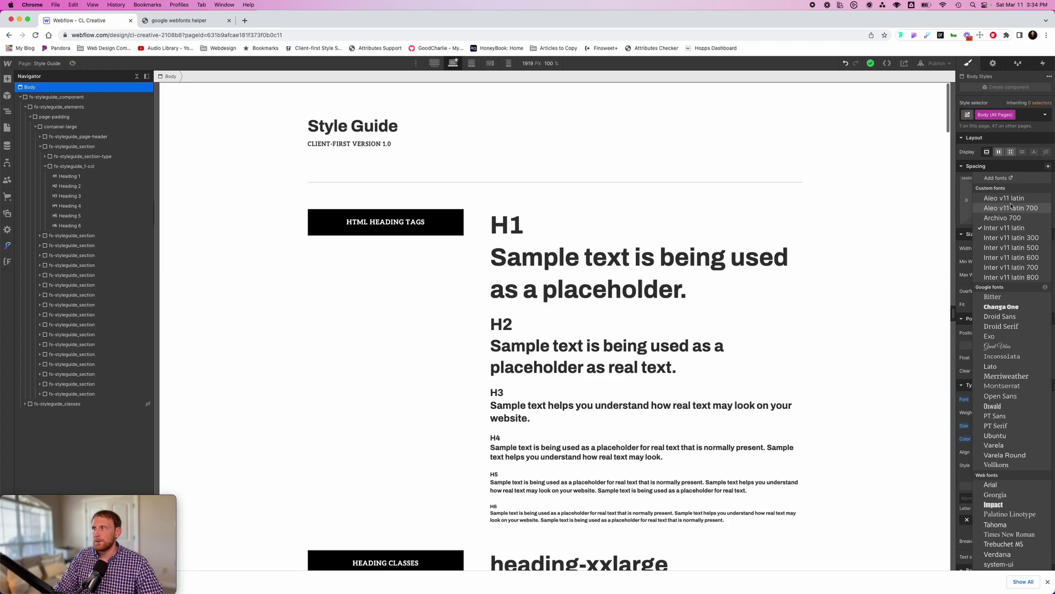
pyautogui.click(882, 203)
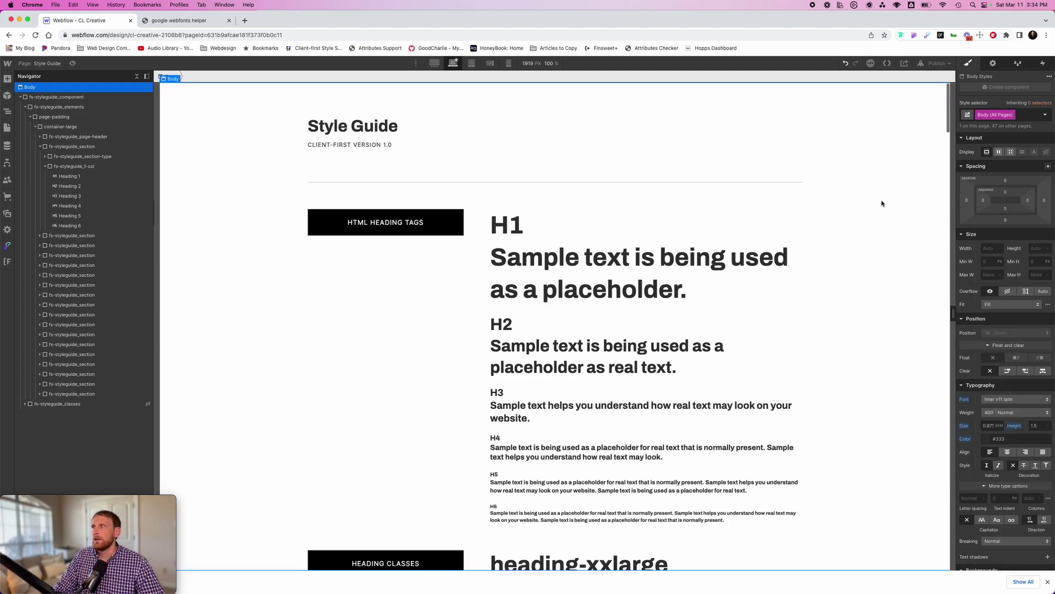
pyautogui.click(883, 203)
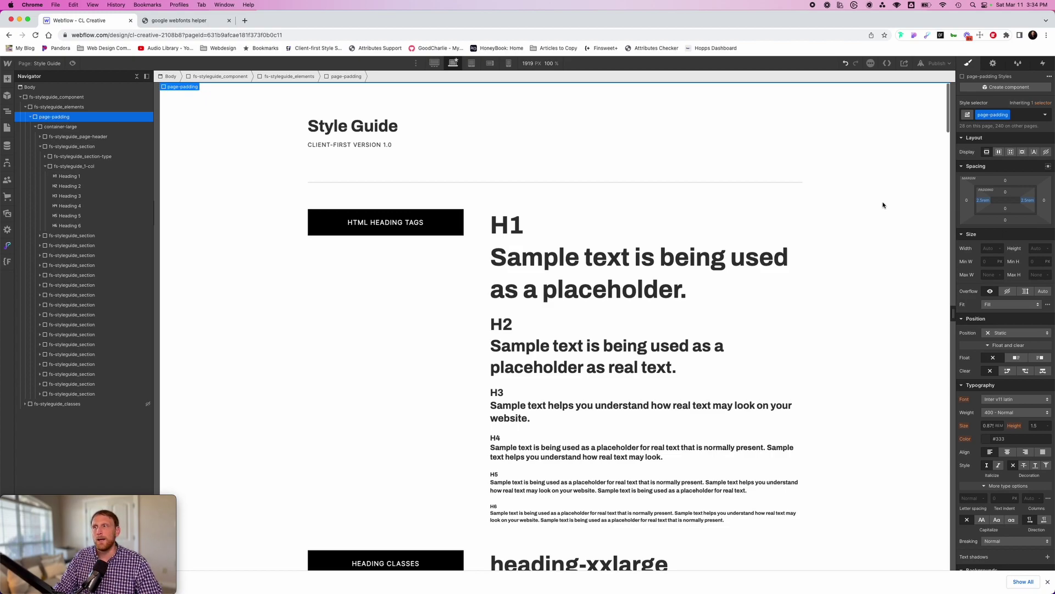
# Target All H1 Headings from the H1 sample and set their font to Aleo v11 latin 700.
pyautogui.click(661, 249)
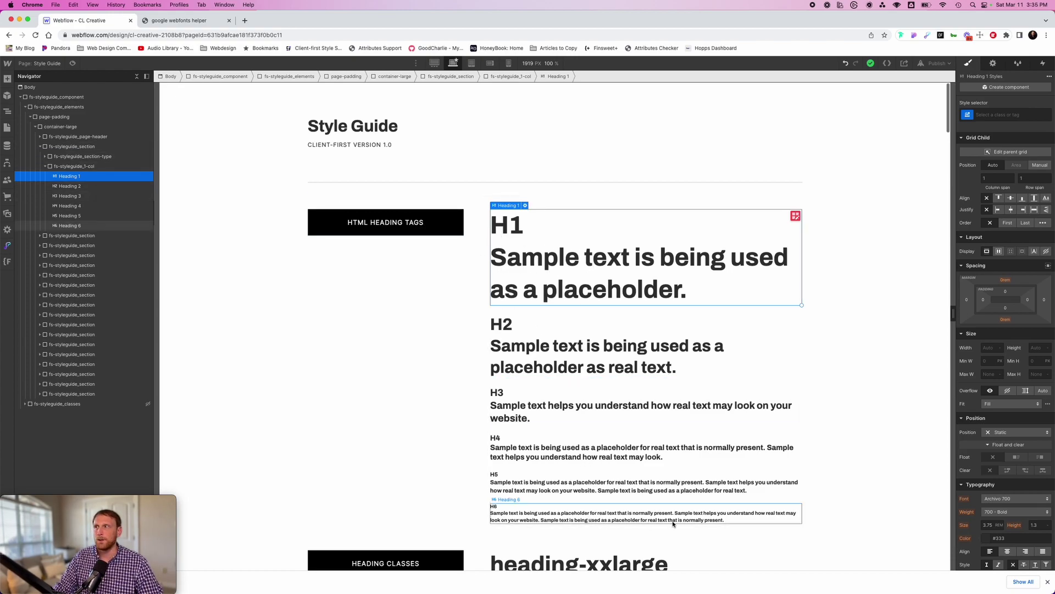
pyautogui.click(996, 115)
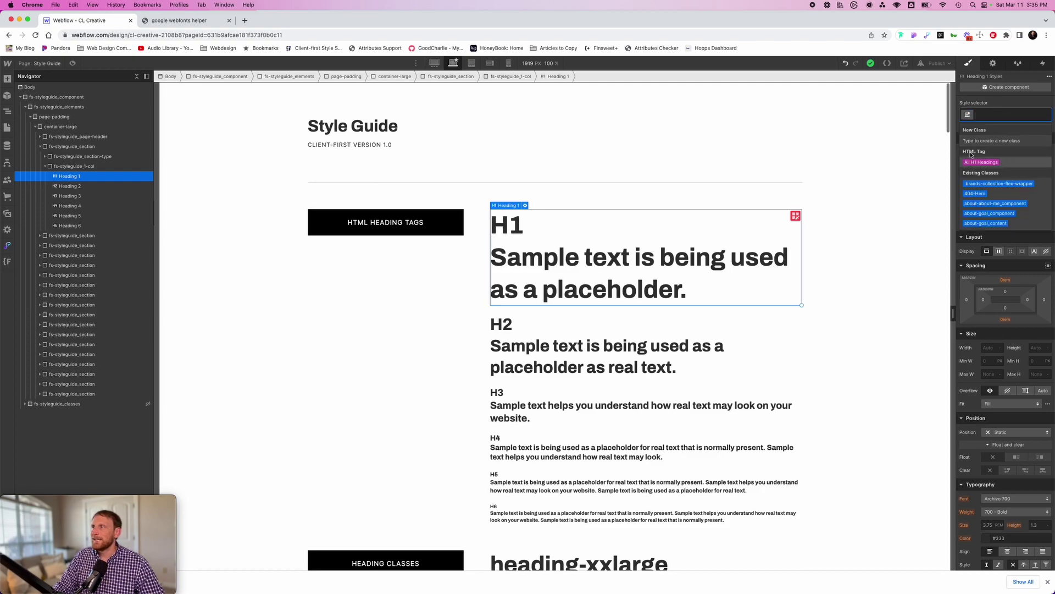
pyautogui.click(1009, 163)
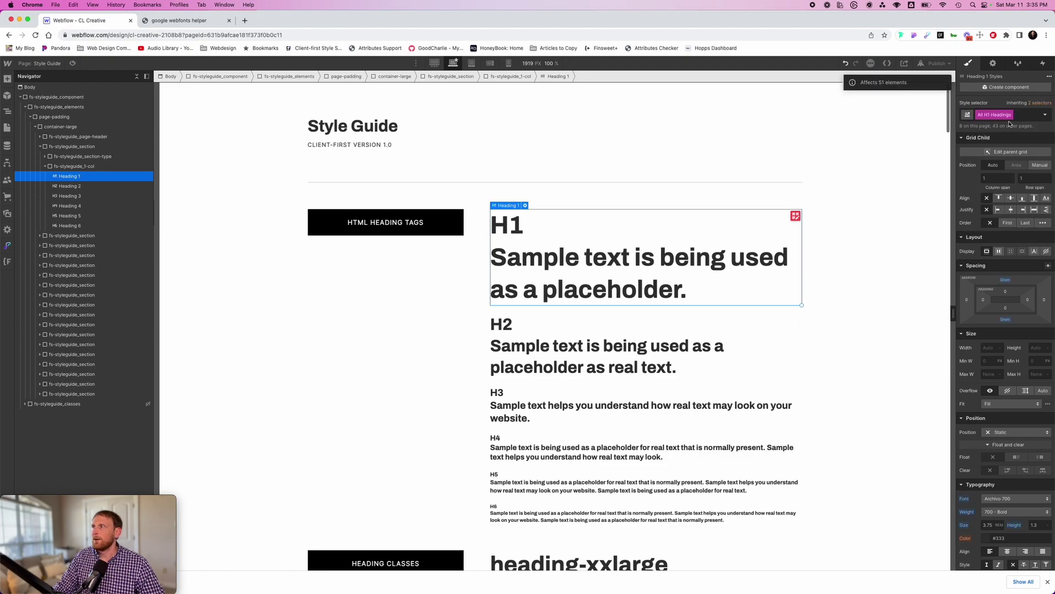
pyautogui.scroll(-5, 1000, 363)
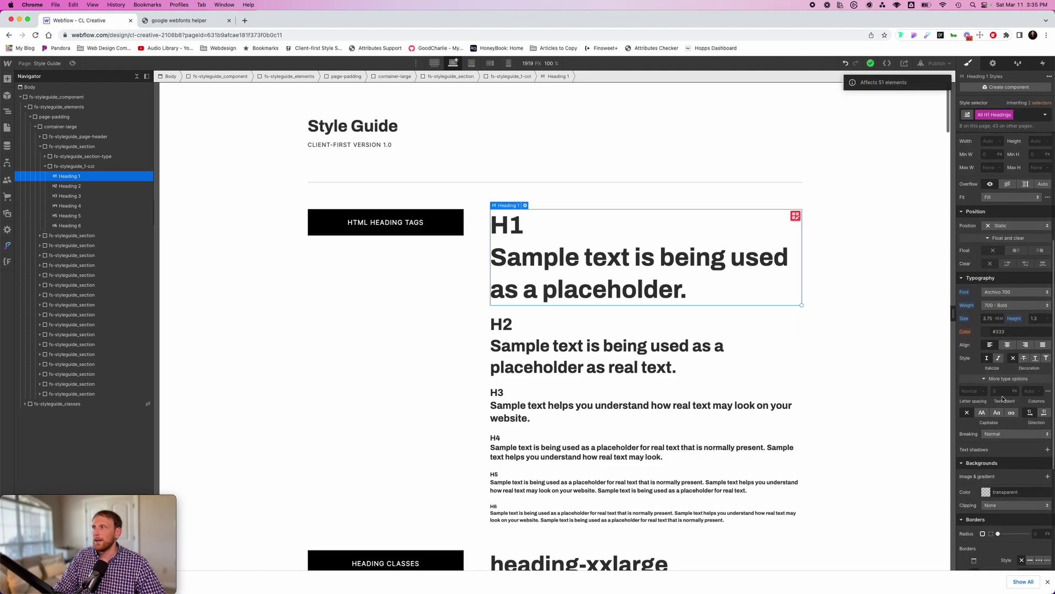
pyautogui.click(1005, 293)
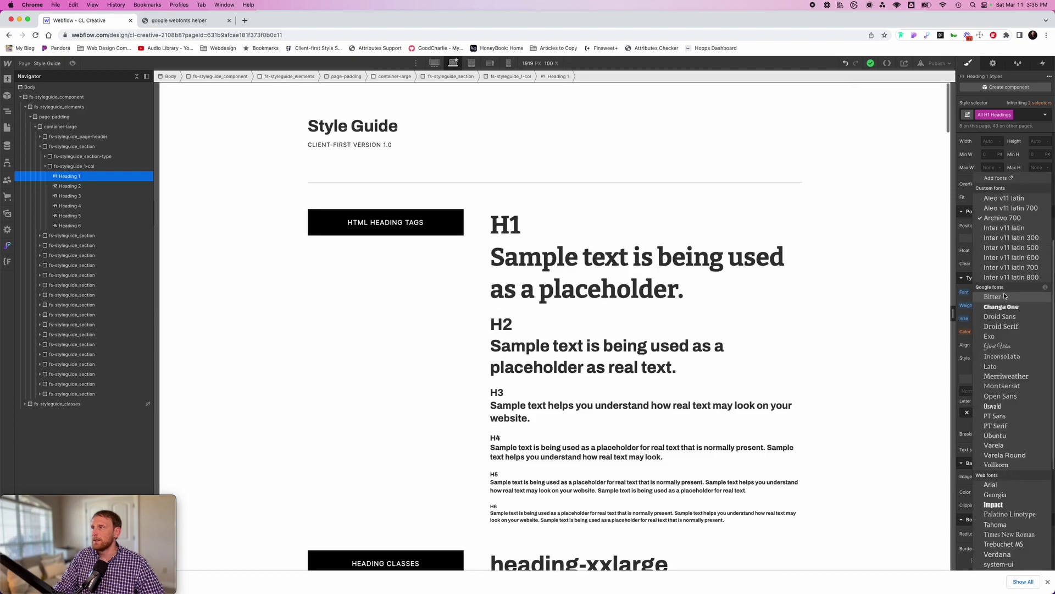
pyautogui.click(1022, 211)
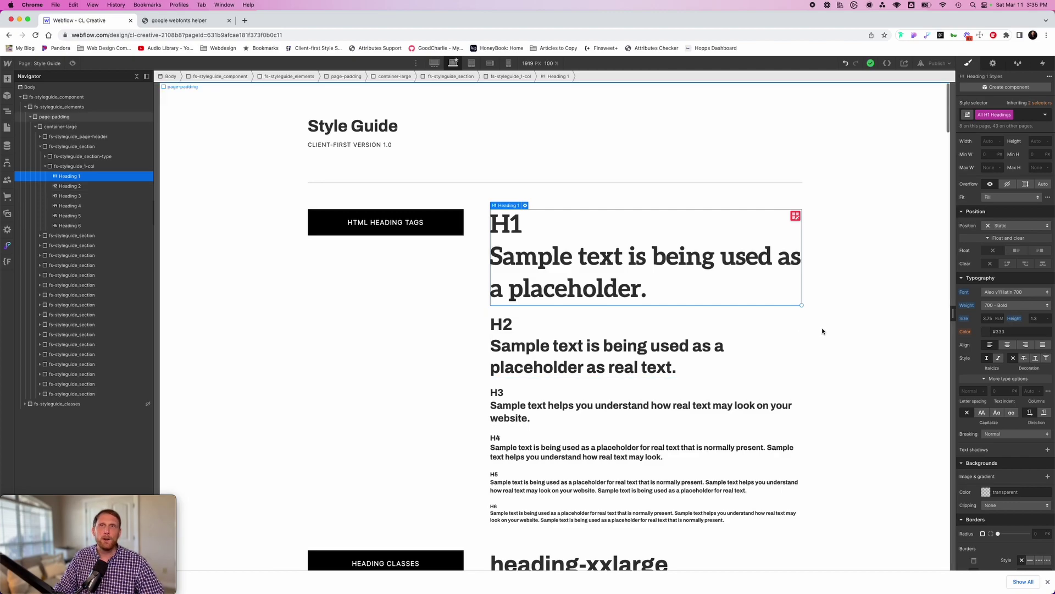
pyautogui.scroll(-5, 823, 331)
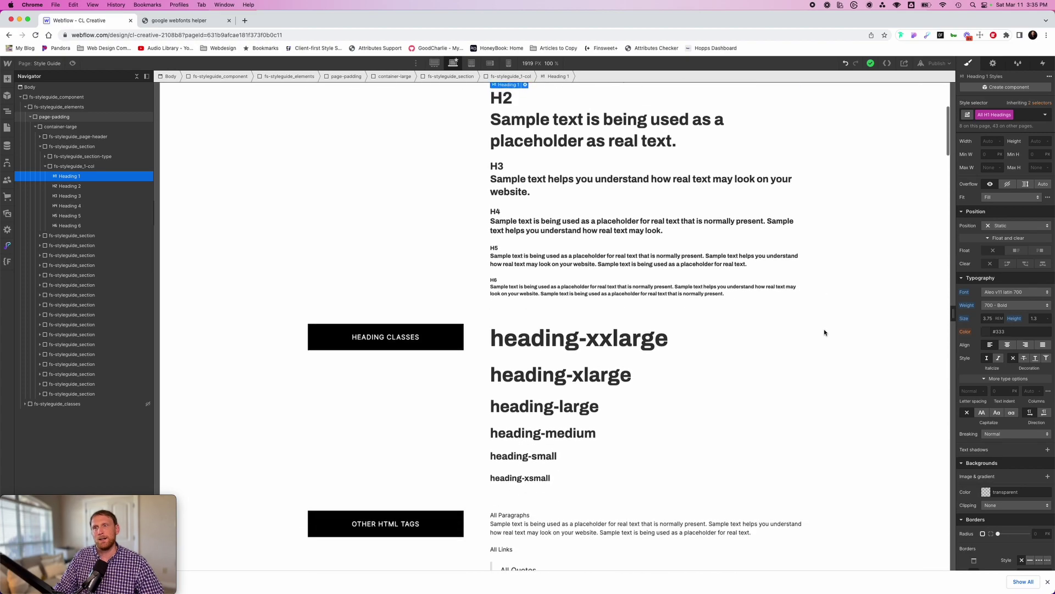
pyautogui.click(644, 340)
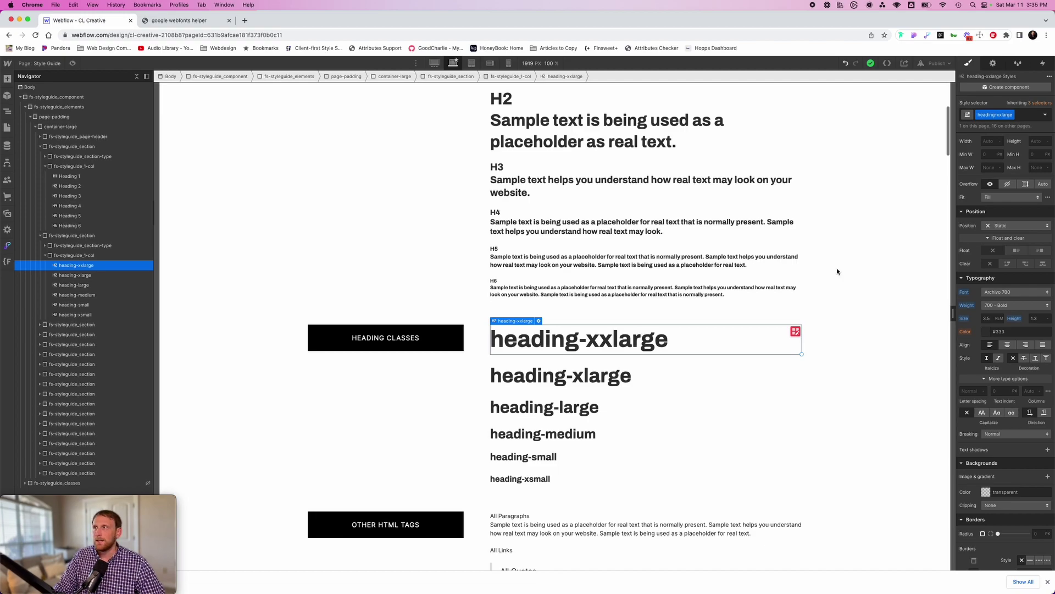
pyautogui.click(662, 373)
pyautogui.click(648, 404)
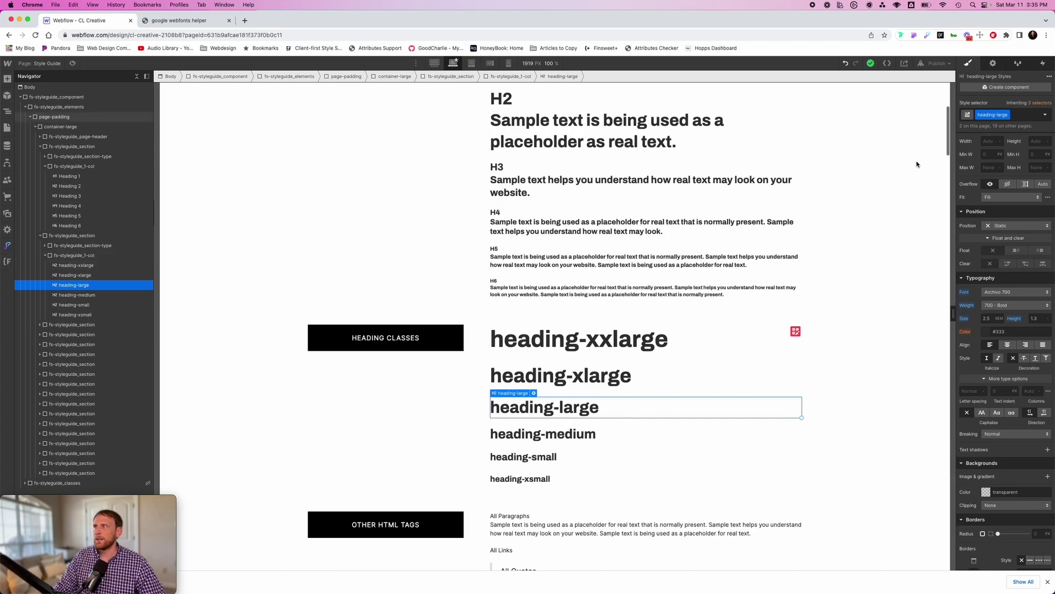
pyautogui.click(626, 352)
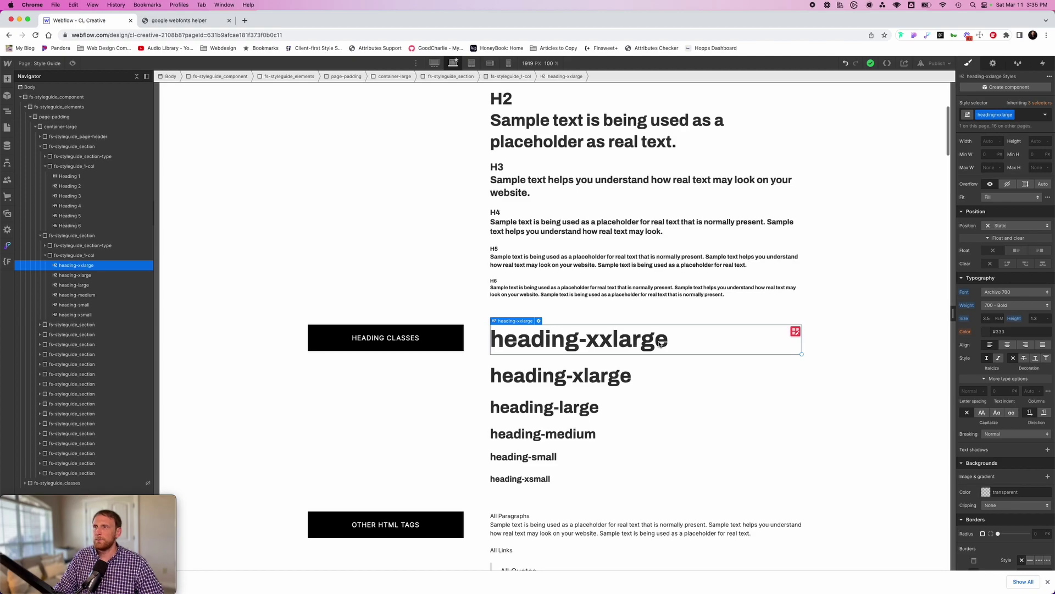
pyautogui.click(1016, 294)
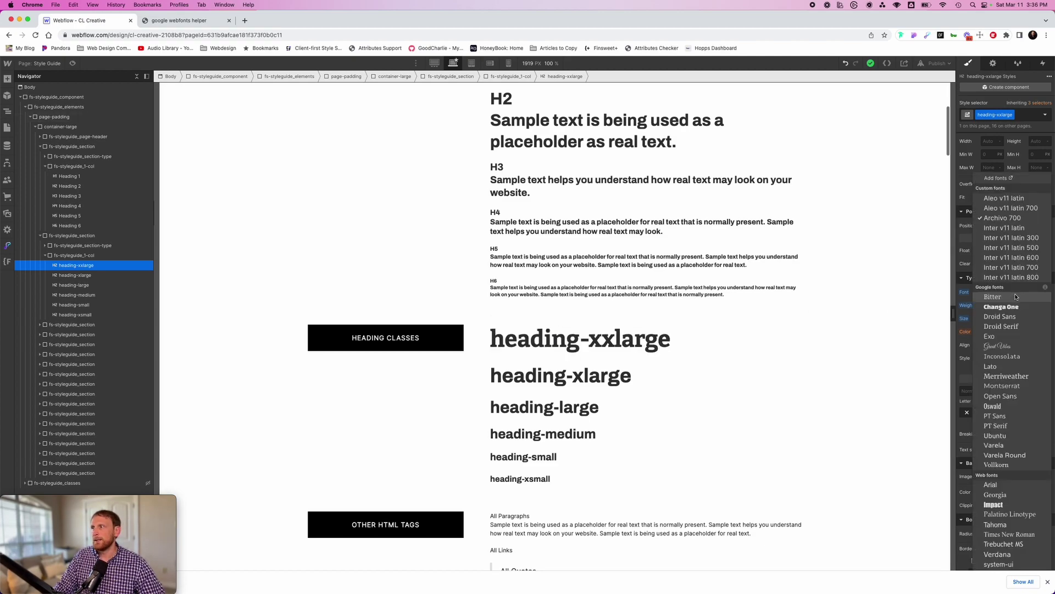
pyautogui.click(1011, 207)
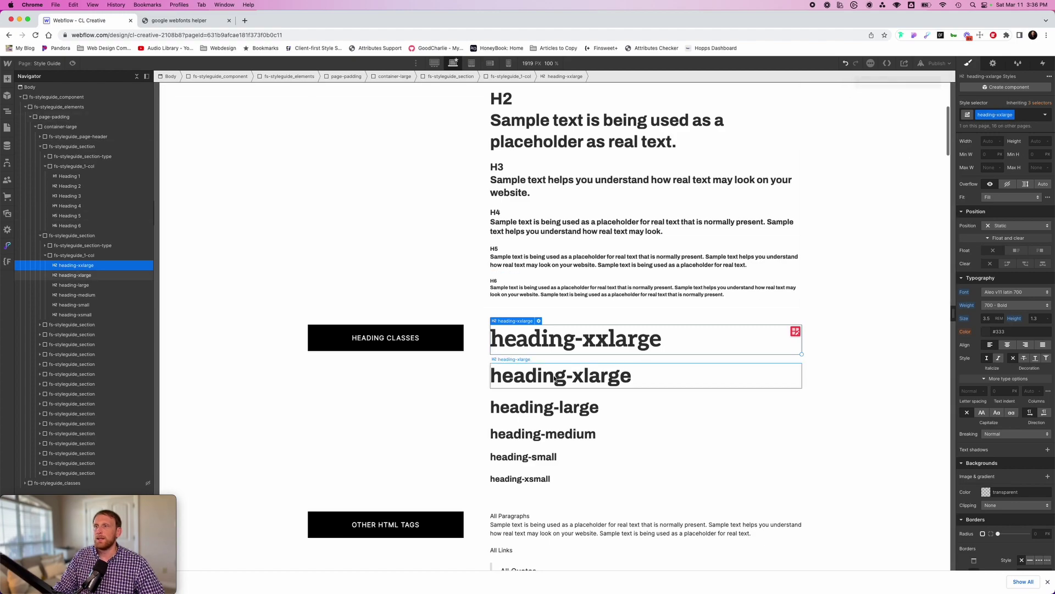
pyautogui.press('super+z')
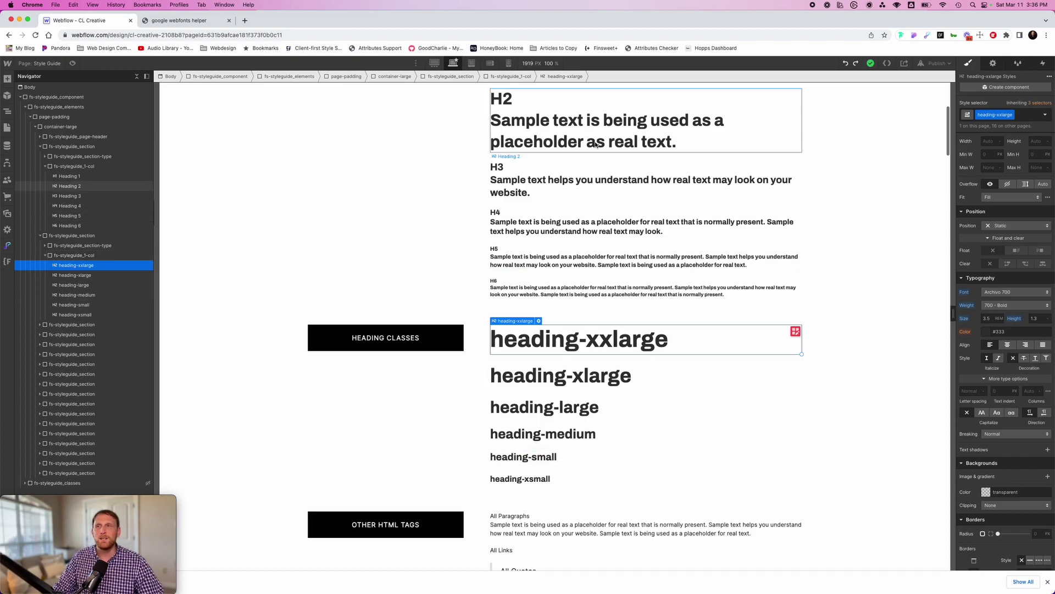
pyautogui.scroll(2, 603, 199)
pyautogui.scroll(1, 603, 199)
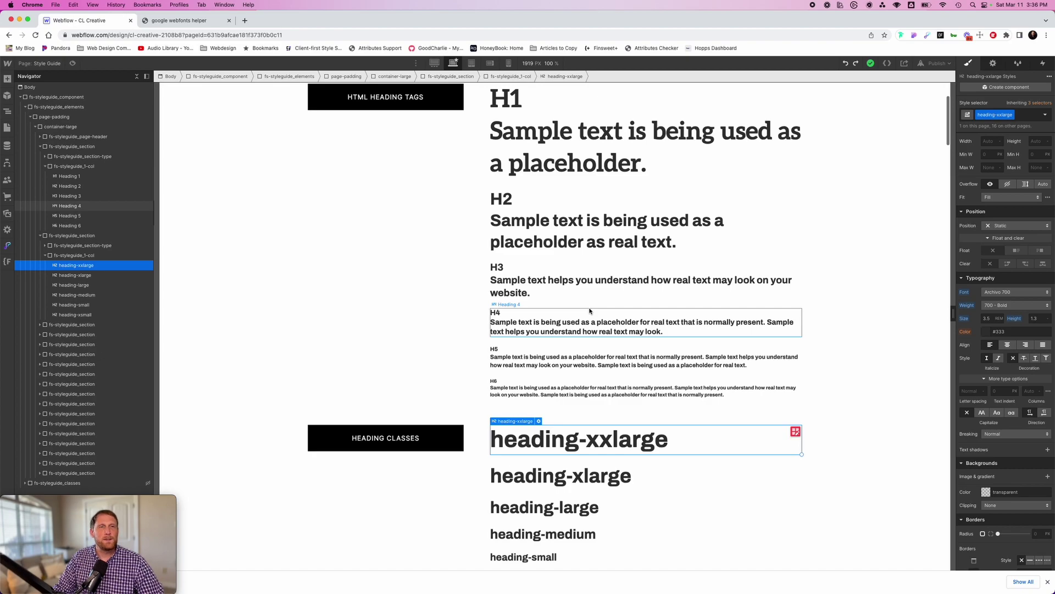
pyautogui.scroll(4, 590, 312)
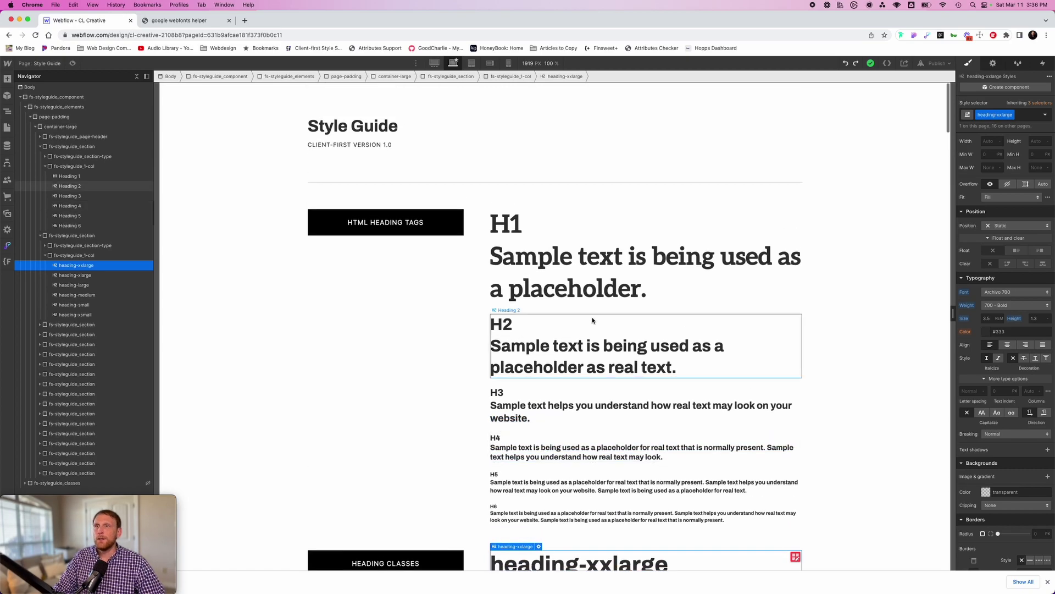